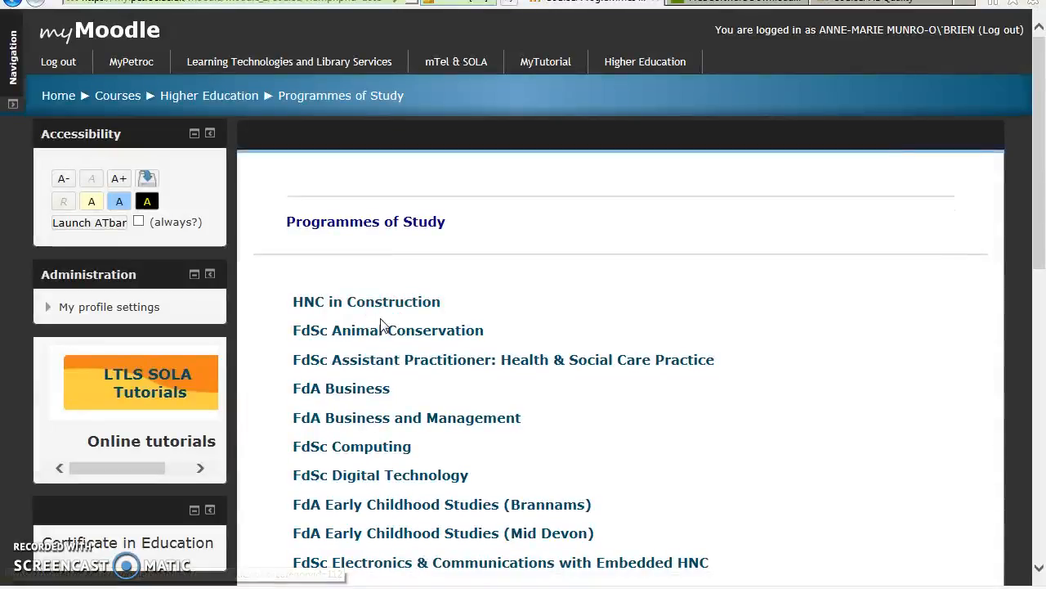
Open the FdSc Sustainable Resource Management Home Page from the Programmes of Study list
left_click_drag(1035, 144, 1038, 389)
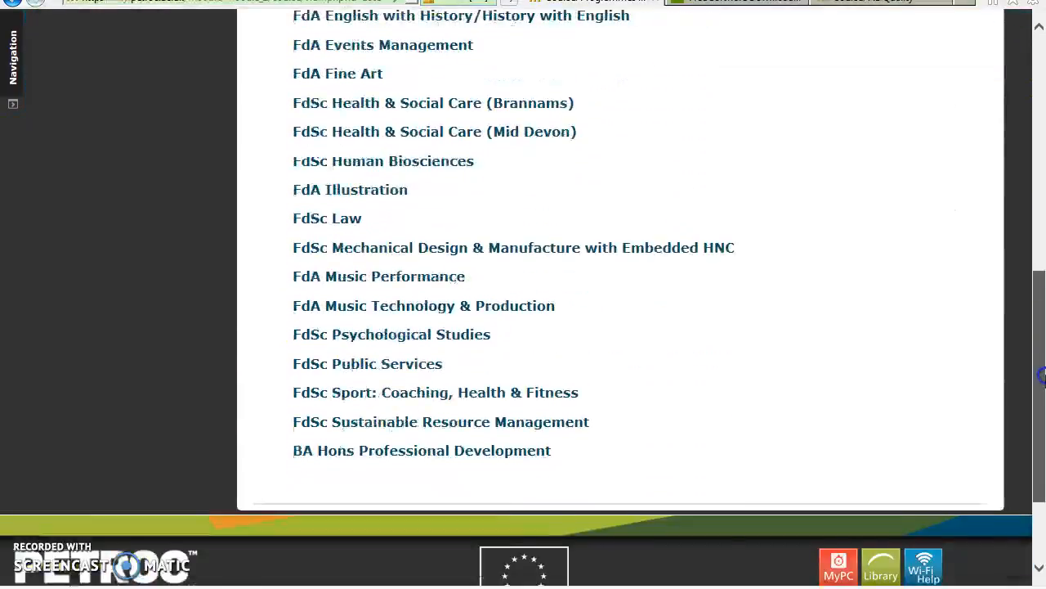
left_click(362, 413)
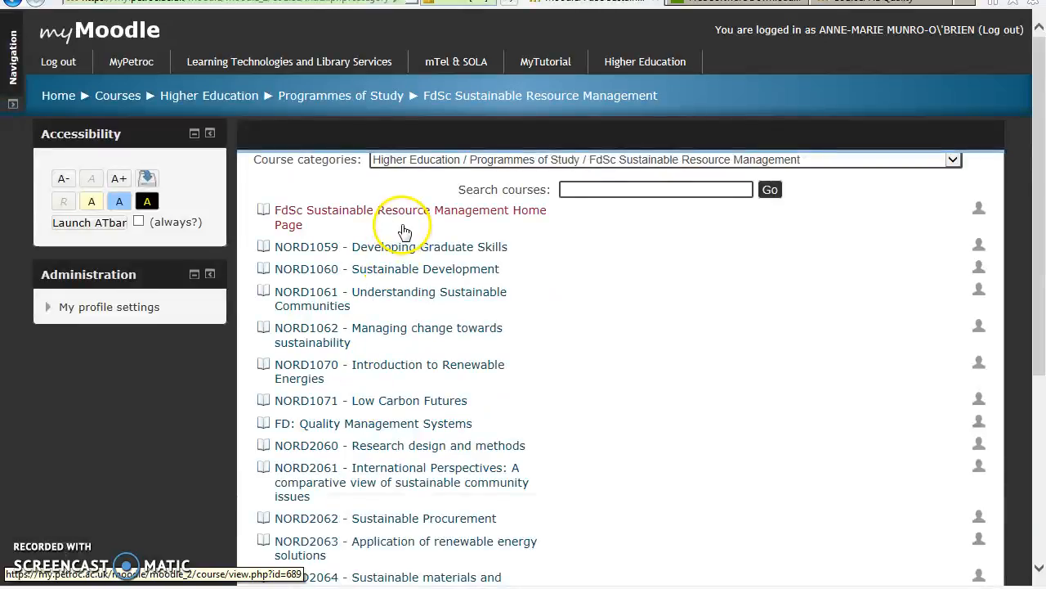
left_click(399, 219)
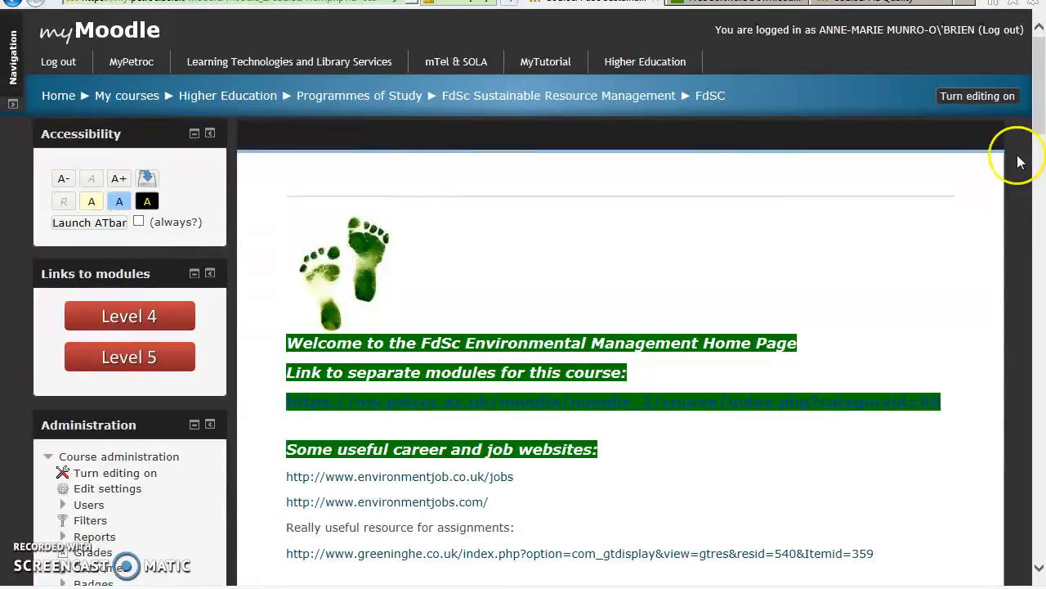
Open PETR1026 Understanding Sustainable Communities Assignment 1 from the Assessment section and review its instructions, attached files and grading summary
left_click_drag(1040, 113, 1041, 215)
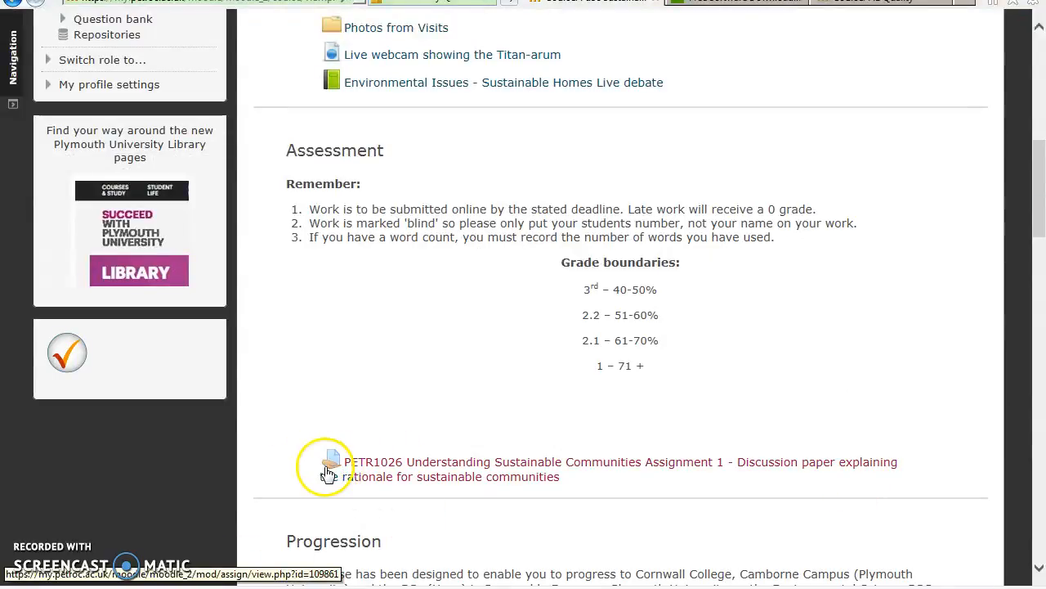
left_click(544, 470)
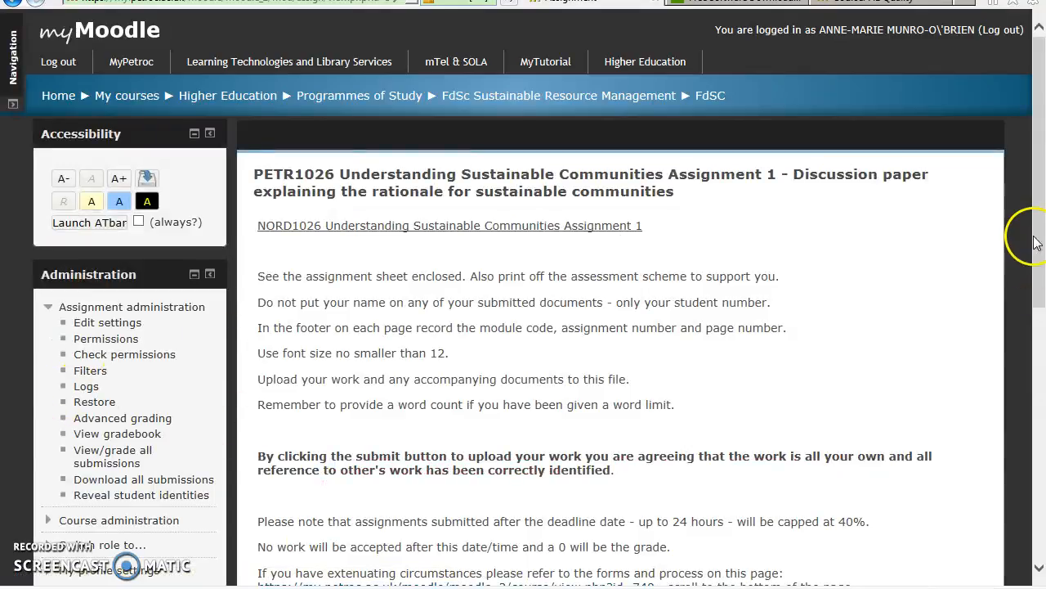
left_click_drag(1040, 219, 1041, 383)
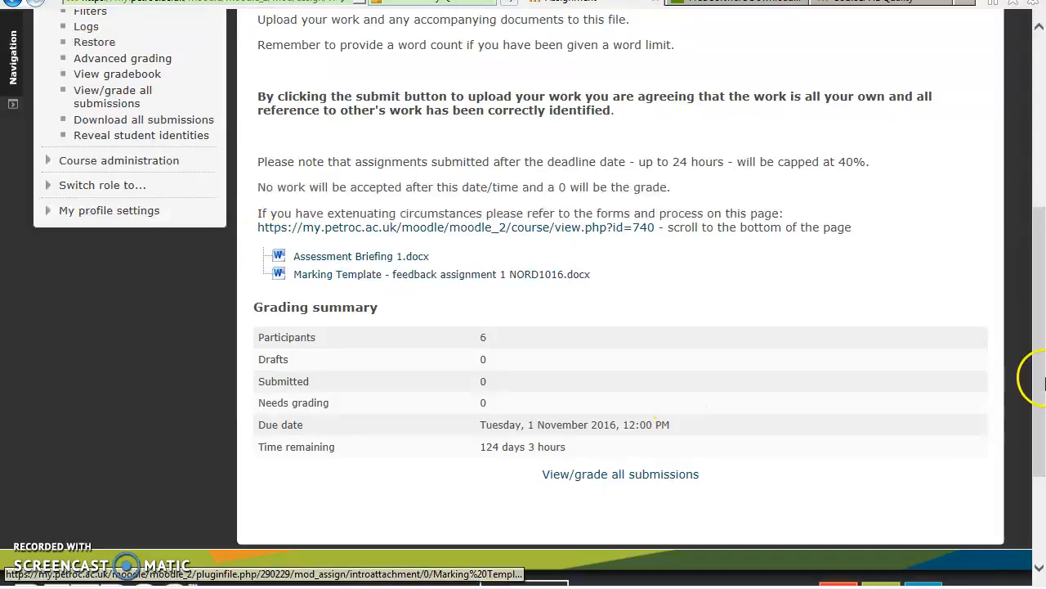
left_click_drag(1041, 270, 1042, 107)
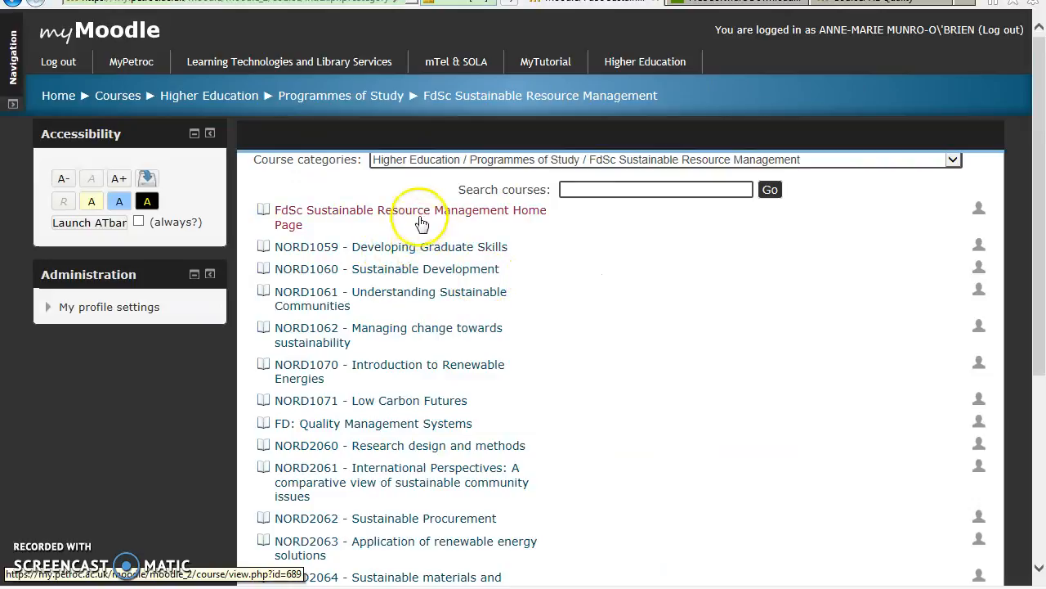
Reopen the FdSc Sustainable Resource Management Home Page and turn editing on
left_click(422, 224)
mouse_move(1042, 73)
left_mouse_down()
mouse_move(1041, 247)
mouse_move(1041, 73)
left_mouse_up()
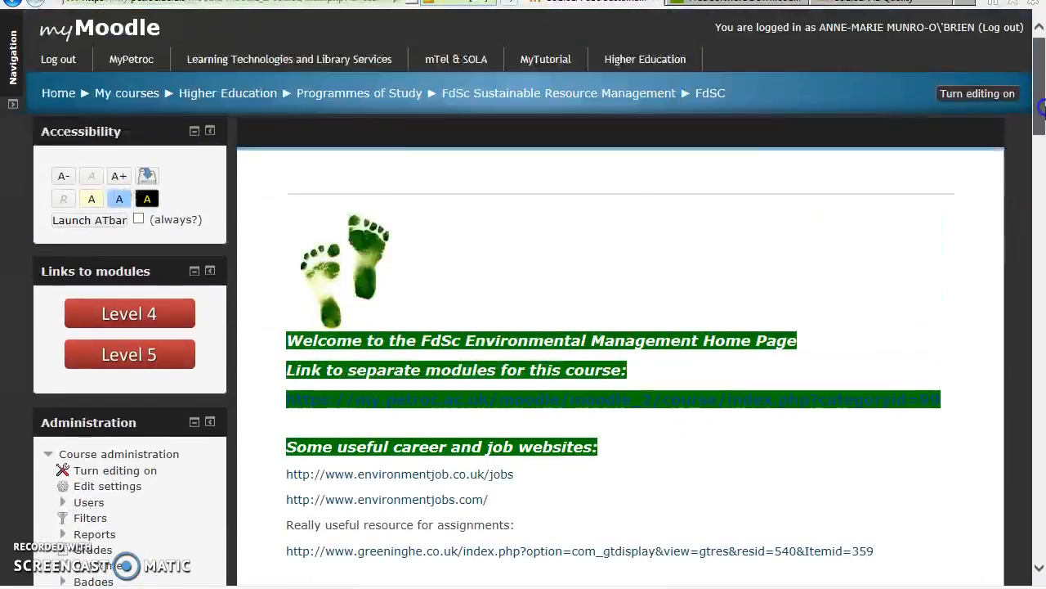
left_click(986, 105)
Add a new Assignment activity to the Assessment section of the course page
left_click_drag(1041, 86, 1042, 209)
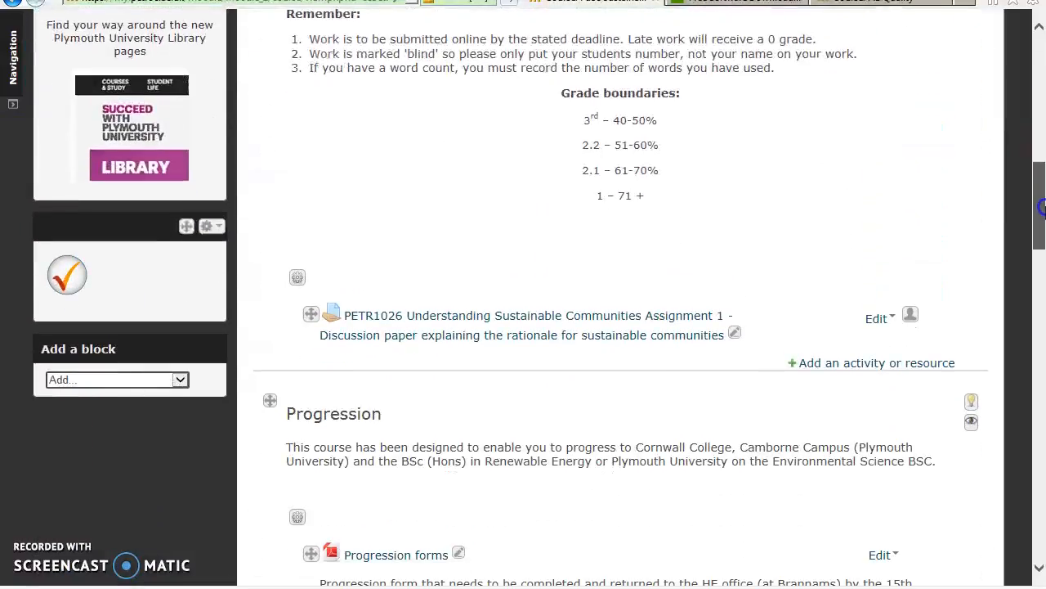
left_click(842, 363)
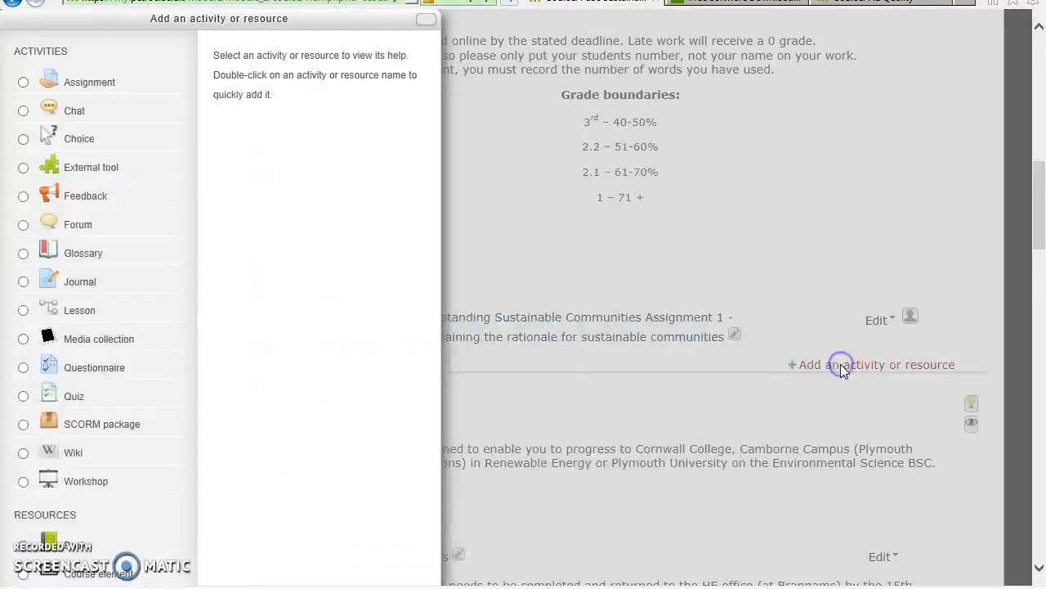
left_click(325, 99)
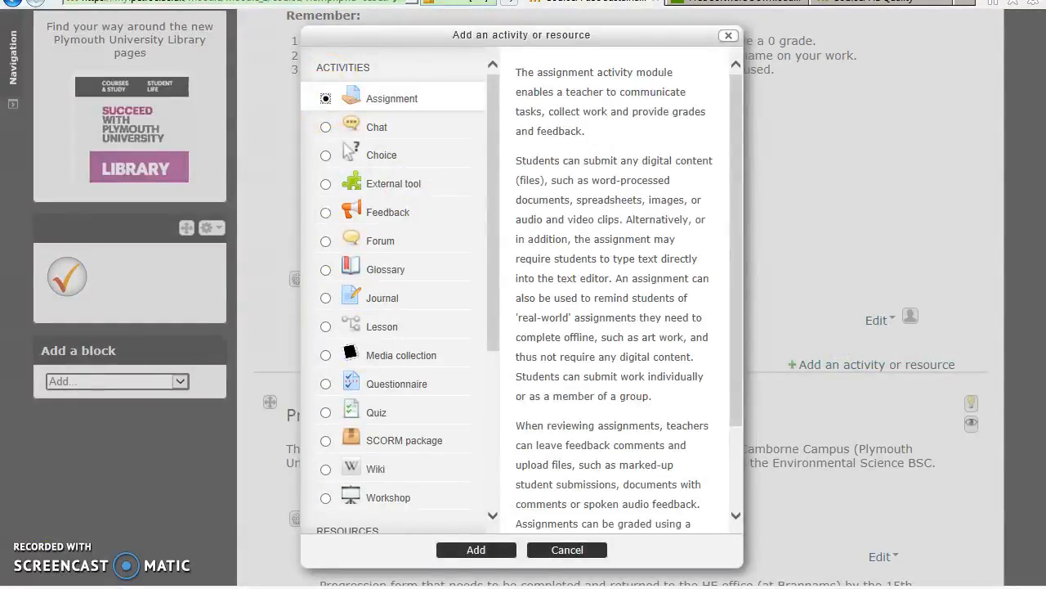
left_click(494, 554)
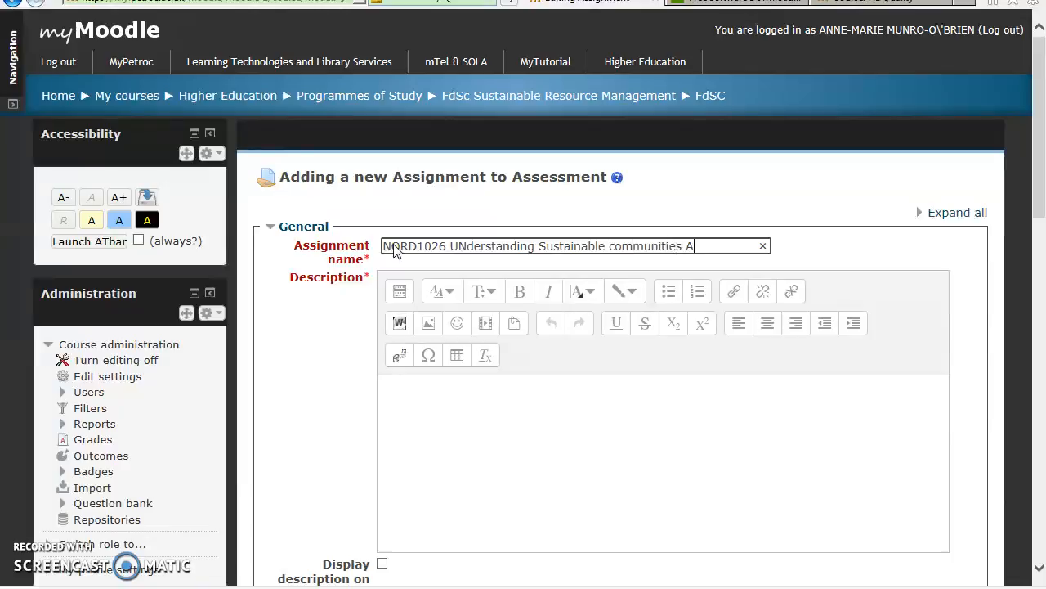
Name the assignment "NORD1026 Understanding Sustainable Communities Assignment 2", correcting the capitalisation of "Understanding" and "Communities"
type("nt 2")
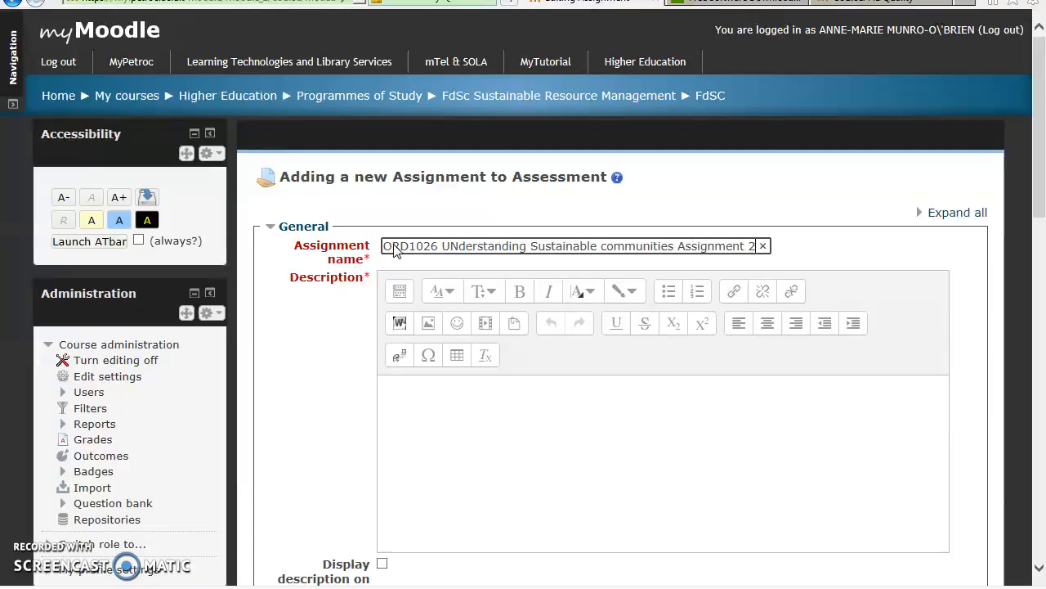
left_click(458, 252)
key("BackSpace")
type("n")
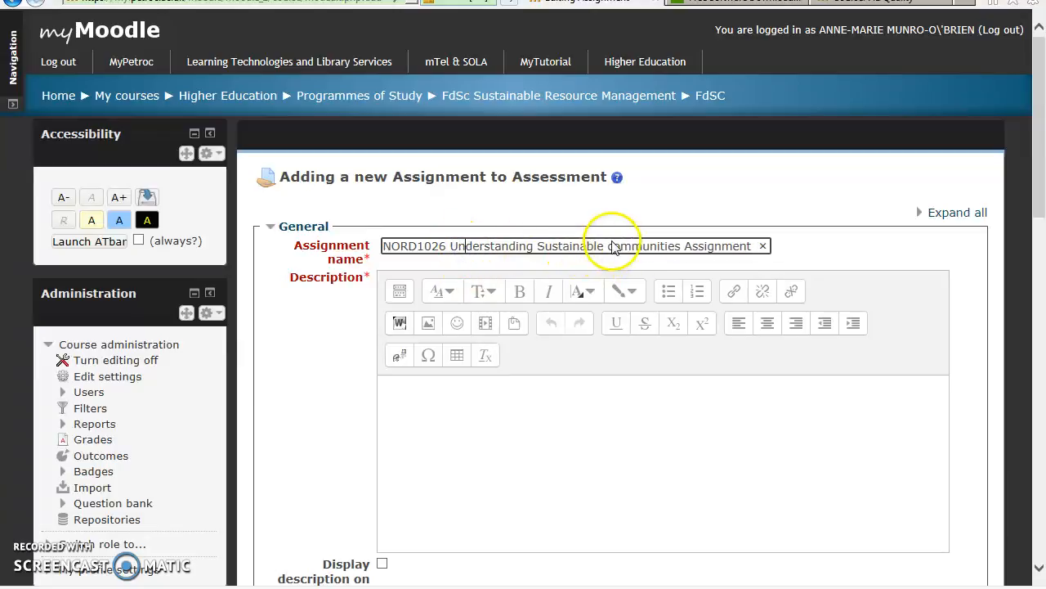
key("BackSpace")
type("C")
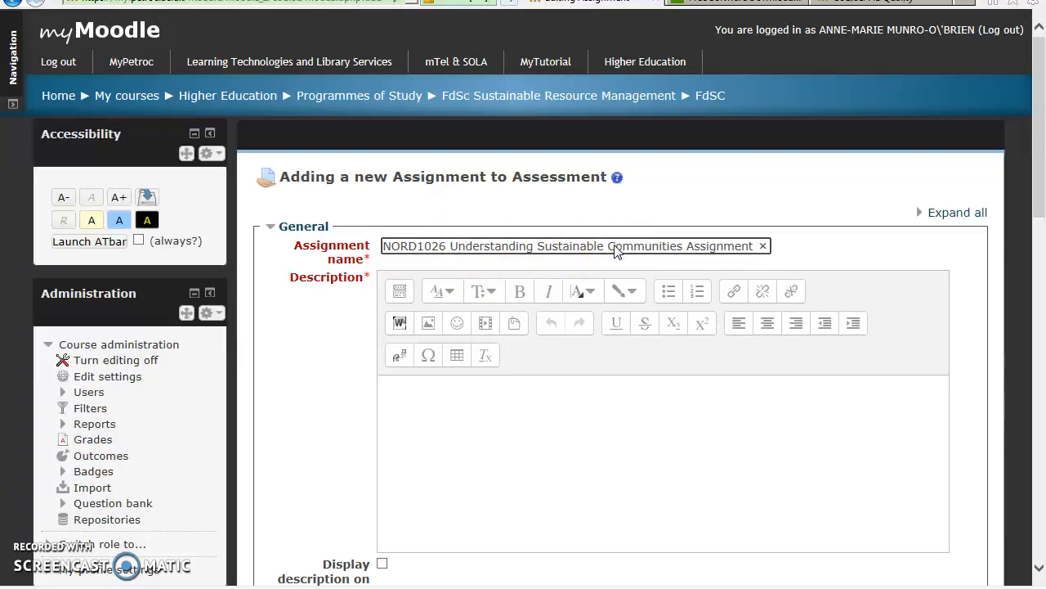
Open the Moodle home page in a new browser tab by way of the Petroc staff area and the myPetroc dashboard
left_click_drag(1043, 147, 1042, 203)
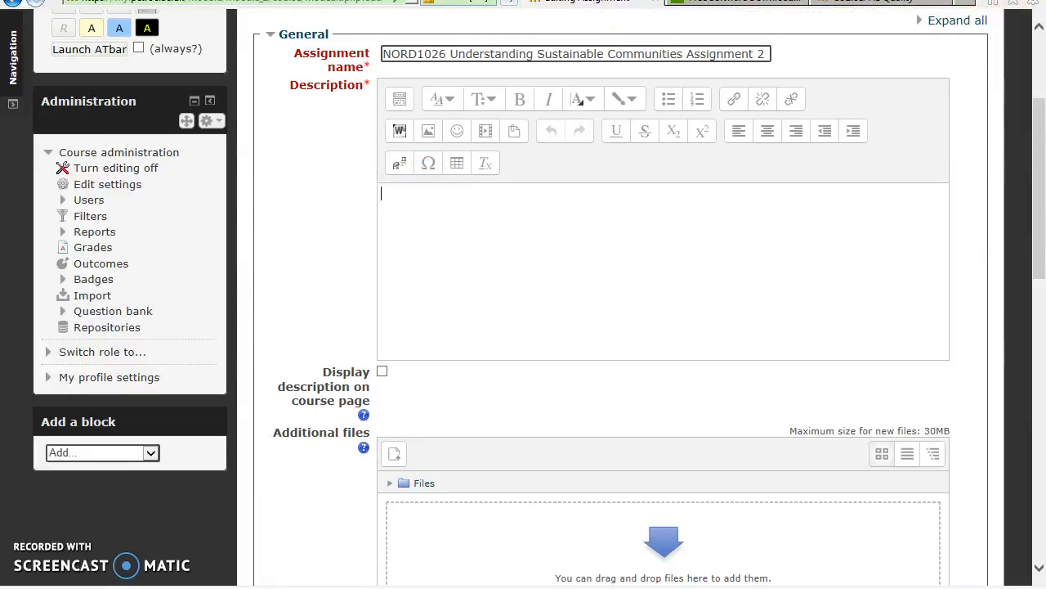
left_click(963, 2)
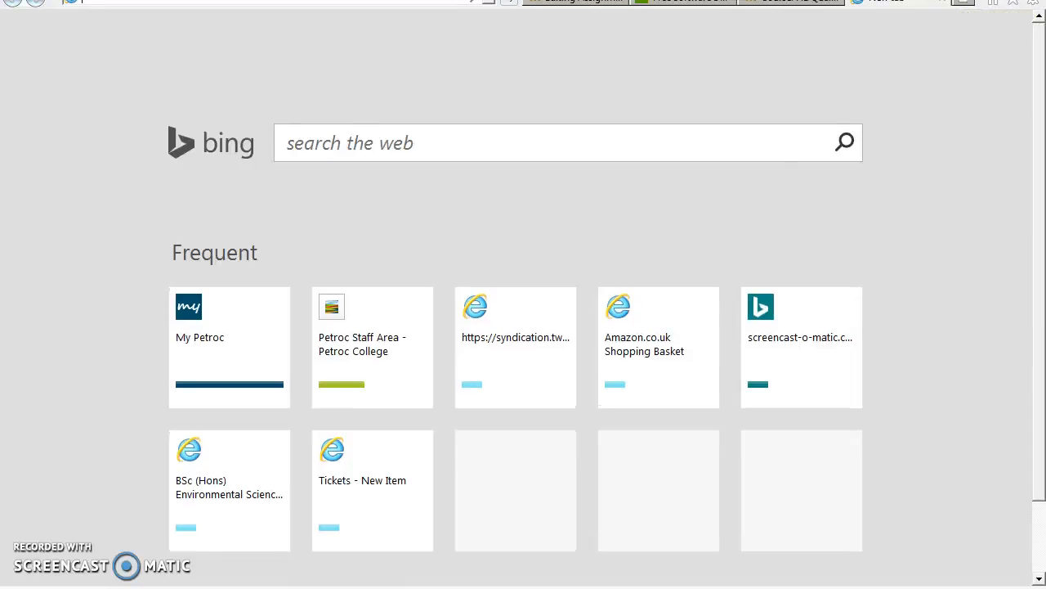
left_click(375, 380)
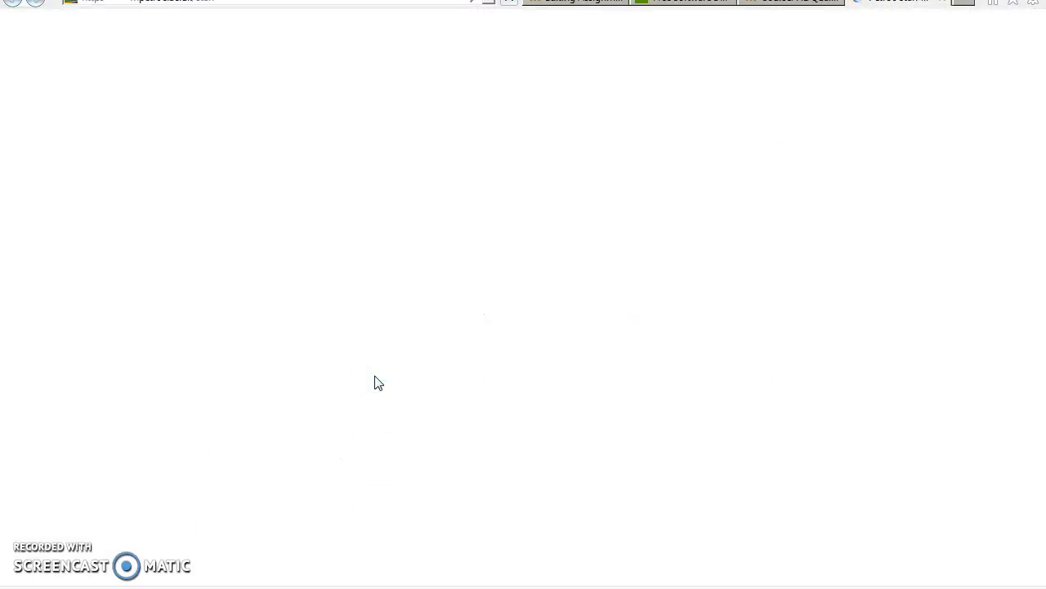
left_click(860, 398)
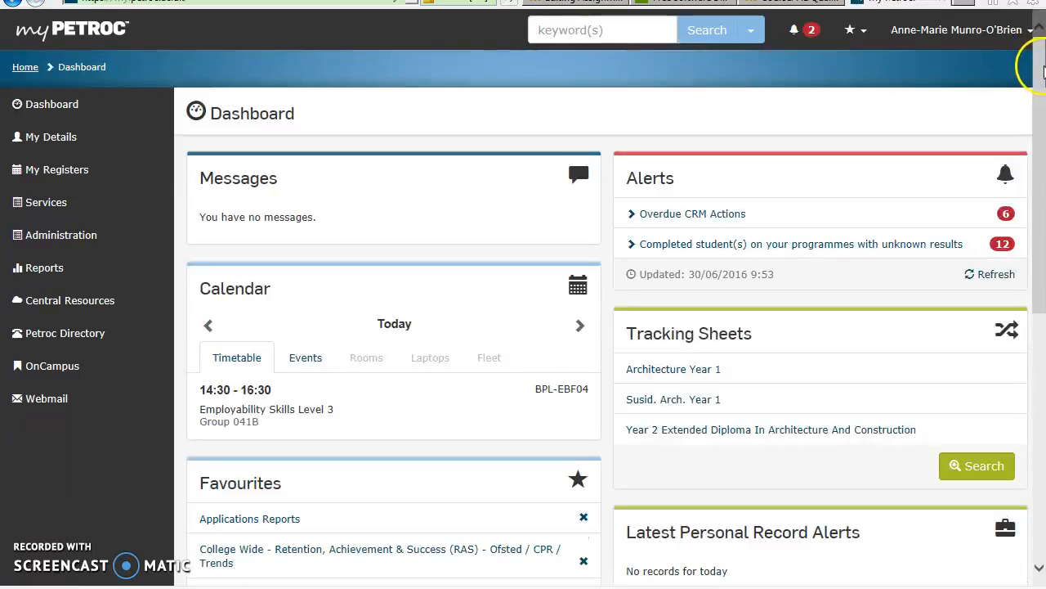
left_click_drag(1035, 52, 1042, 193)
left_click(689, 421)
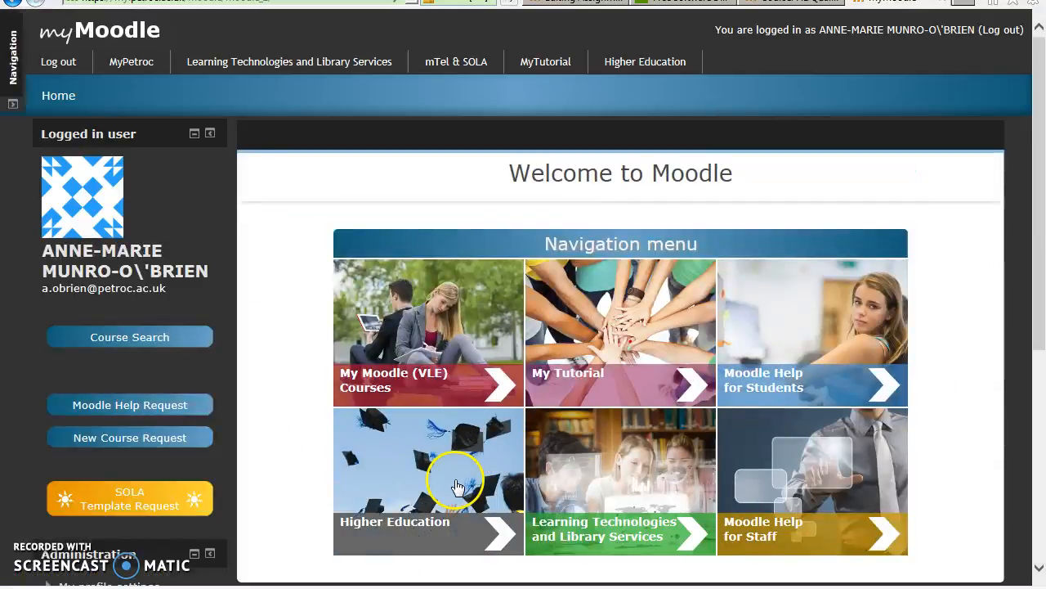
Go through Higher Education and Programmes / Courses to the FdSc Sustainable Resource Management Home Page
left_click(458, 486)
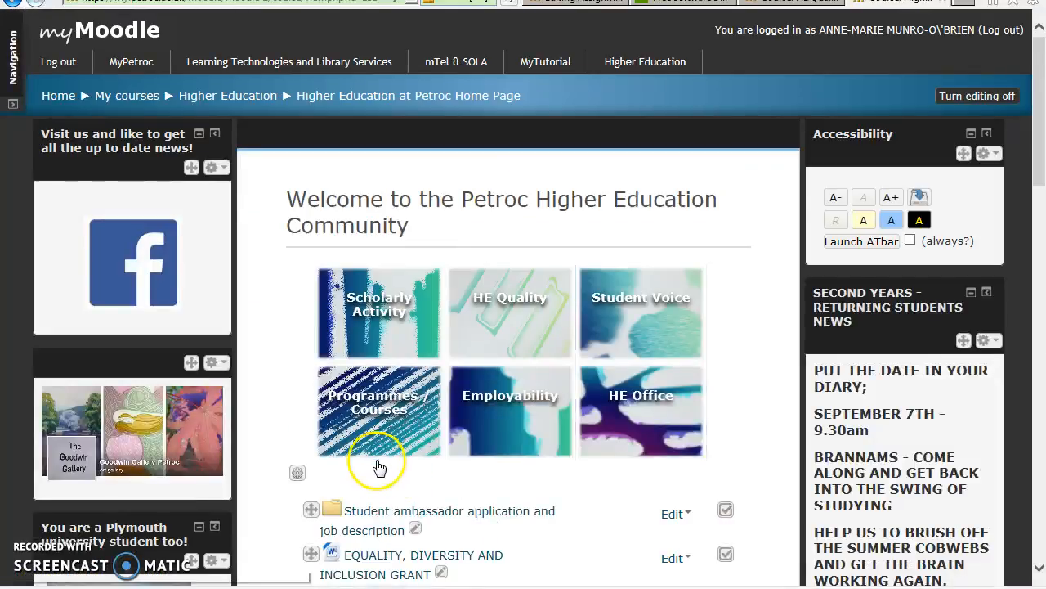
left_click(375, 435)
left_click_drag(1036, 81, 989, 372)
left_click(333, 344)
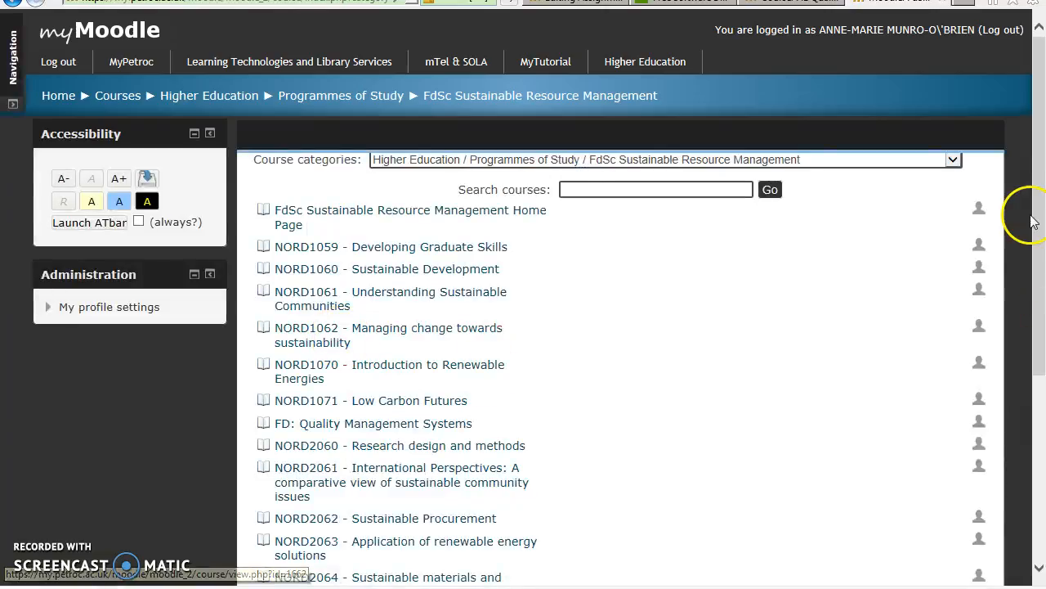
scroll(1038, 199, "down", 3)
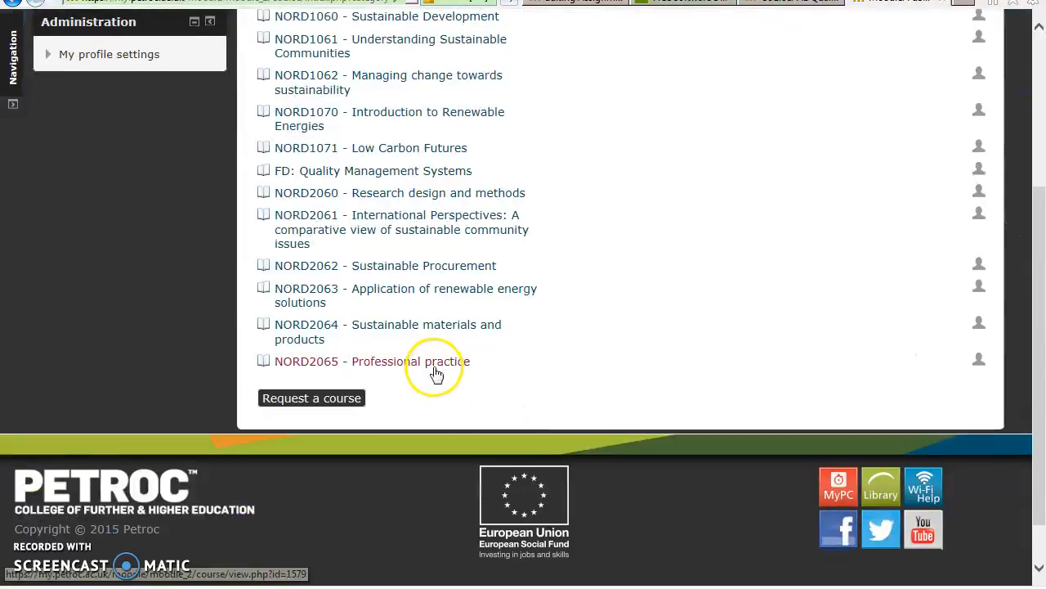
scroll(1037, 205, "up", 2)
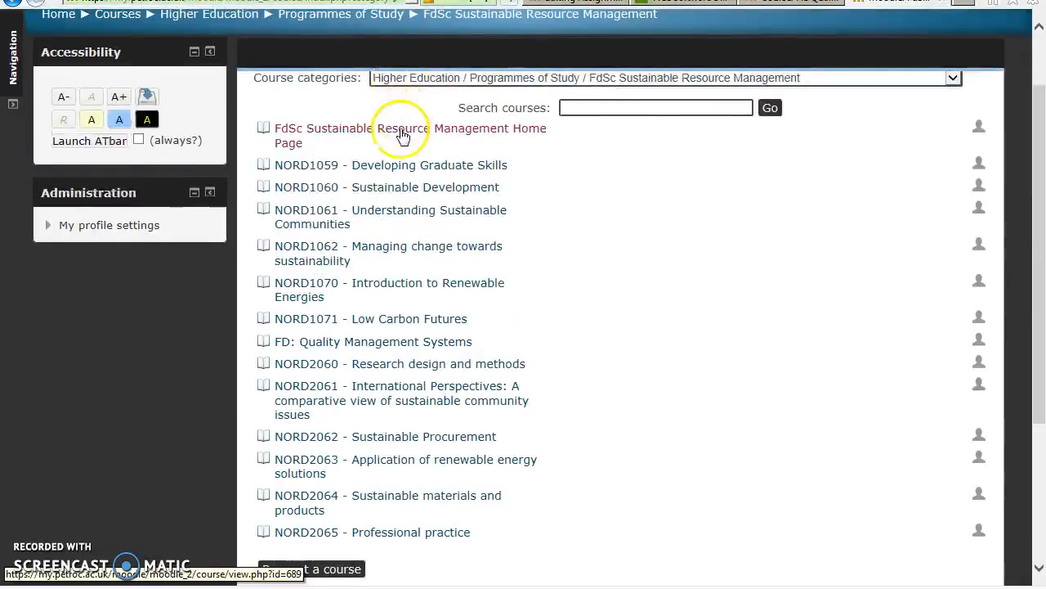
left_click(401, 134)
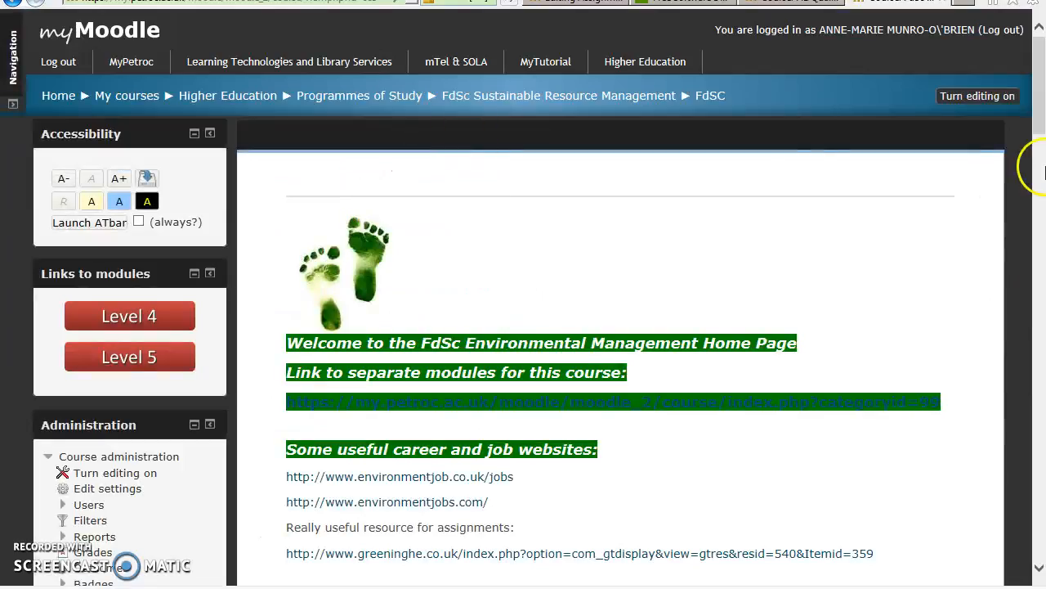
Open the PETR1026 Assignment 1 page and copy its instructions from "See the assignment sheet enclosed" through "scroll to the bottom of the page"
left_click_drag(1040, 133, 981, 241)
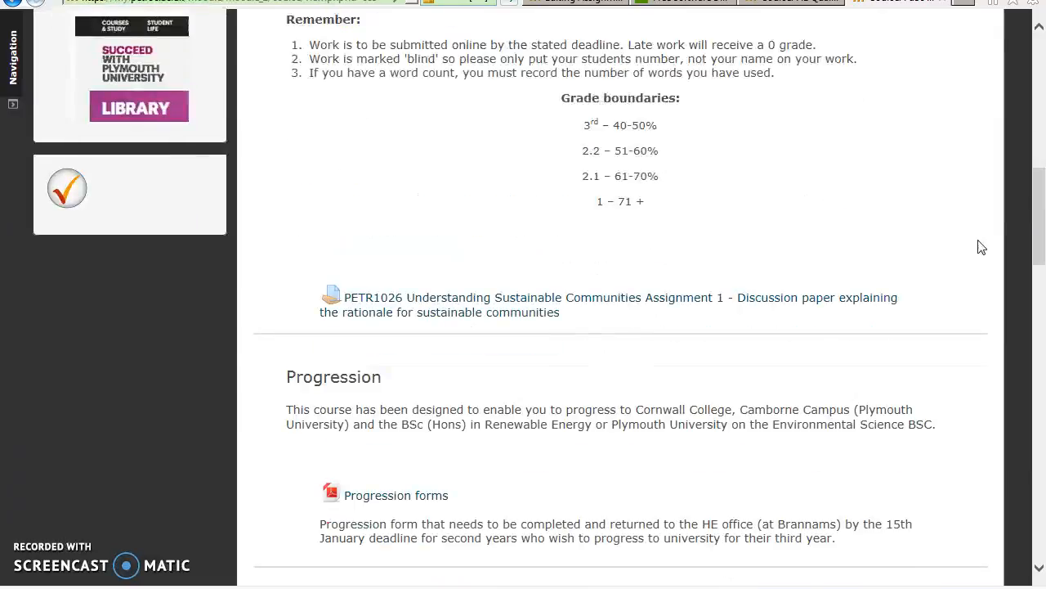
left_click(554, 300)
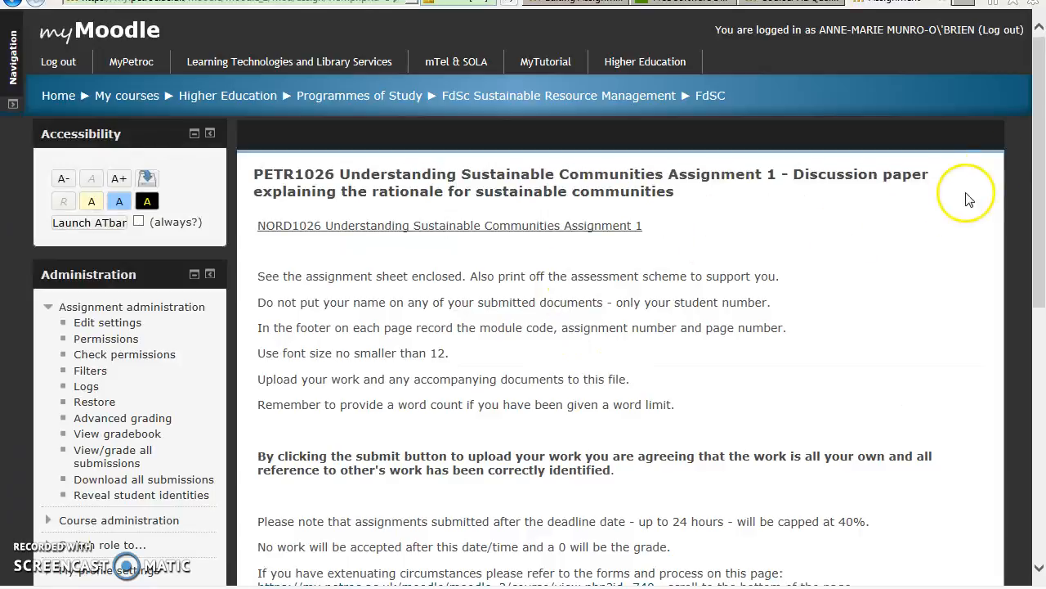
left_click_drag(1041, 127, 1041, 208)
left_click_drag(246, 104, 847, 421)
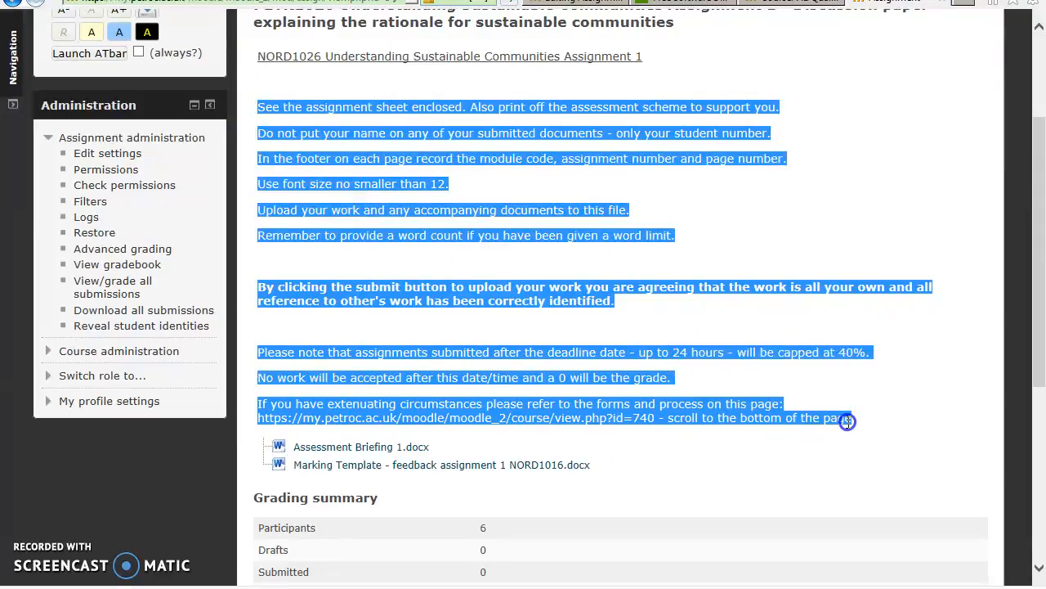
right_click(367, 104)
left_click(270, 132)
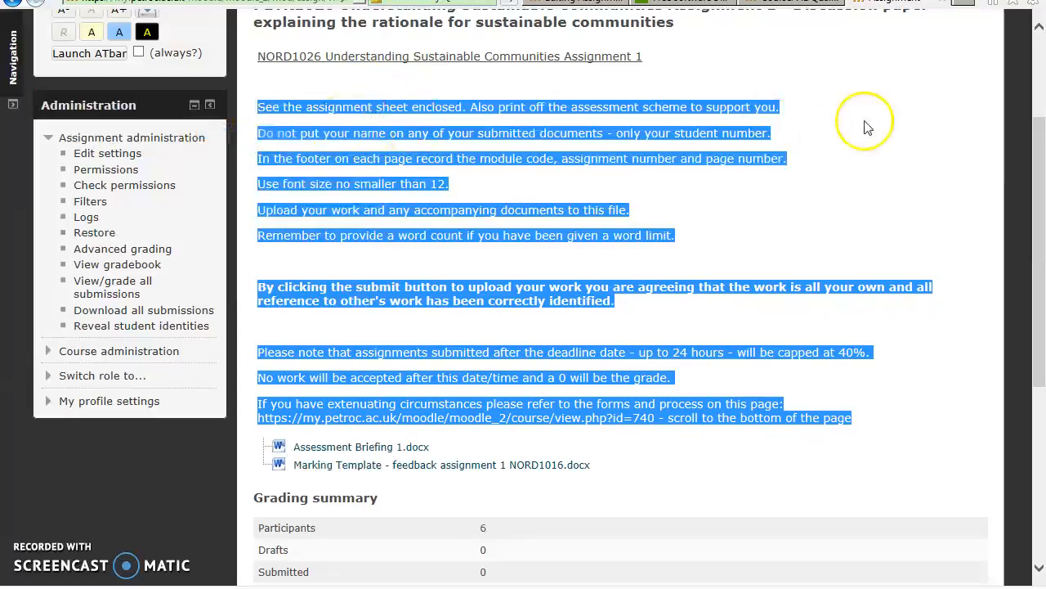
Return to the new assignment's editing form and paste the copied instructions into its description
left_click(789, 2)
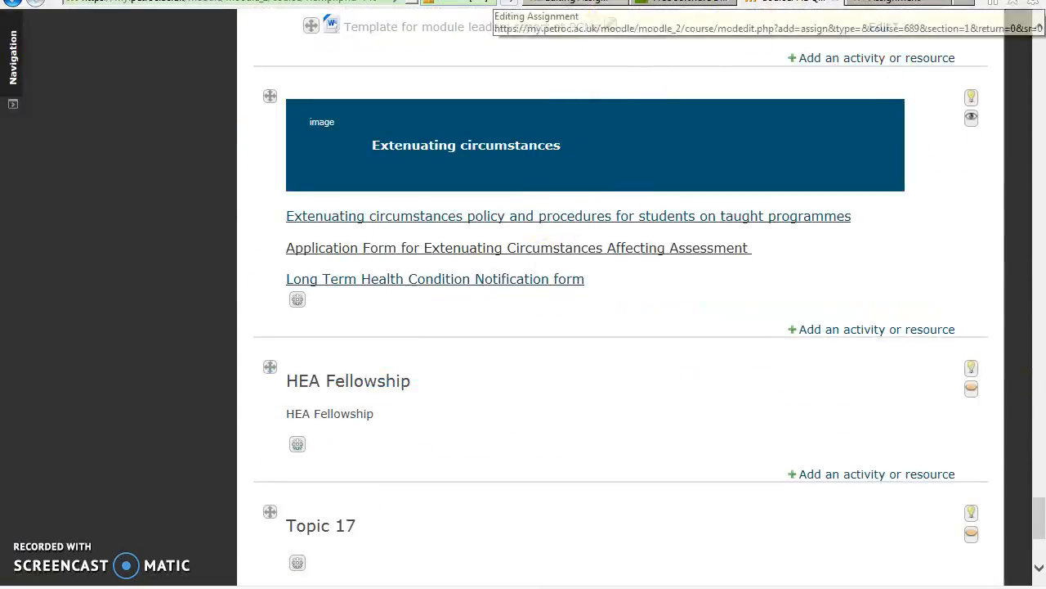
left_click(564, 2)
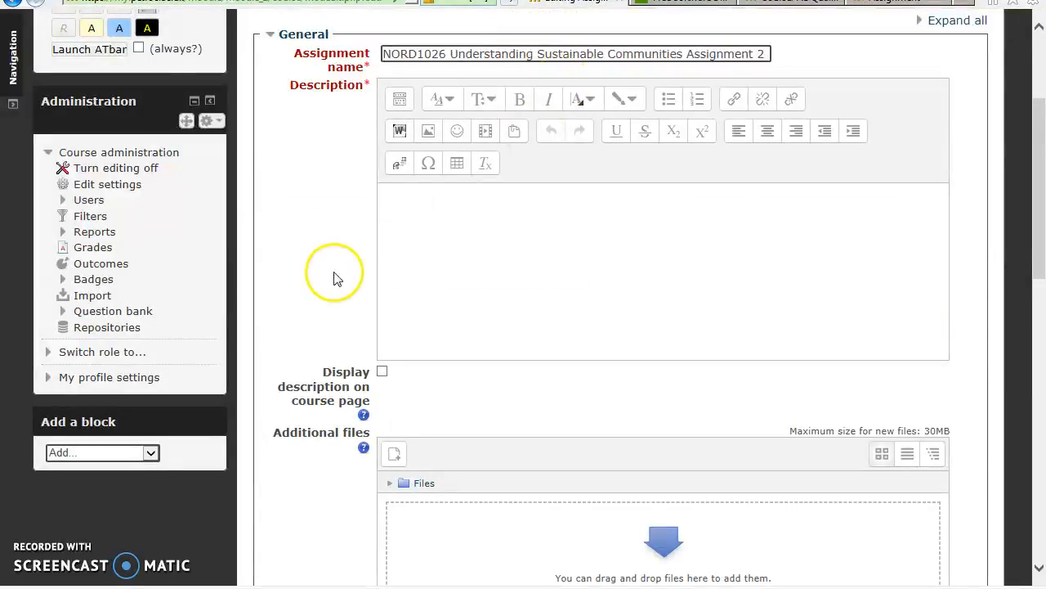
right_click(388, 200)
left_click(353, 264)
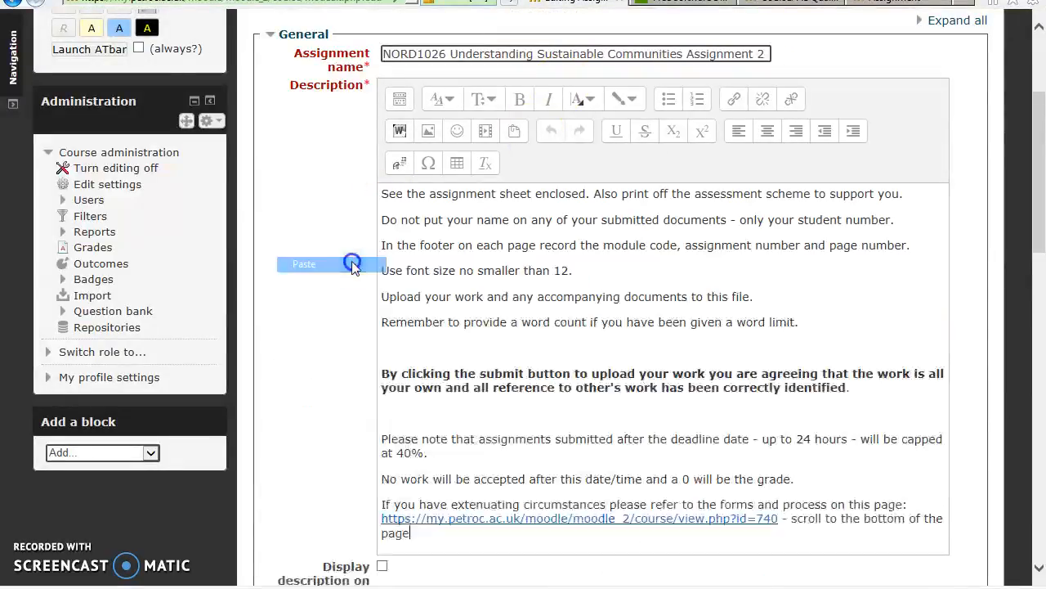
left_click_drag(1042, 261, 1041, 229)
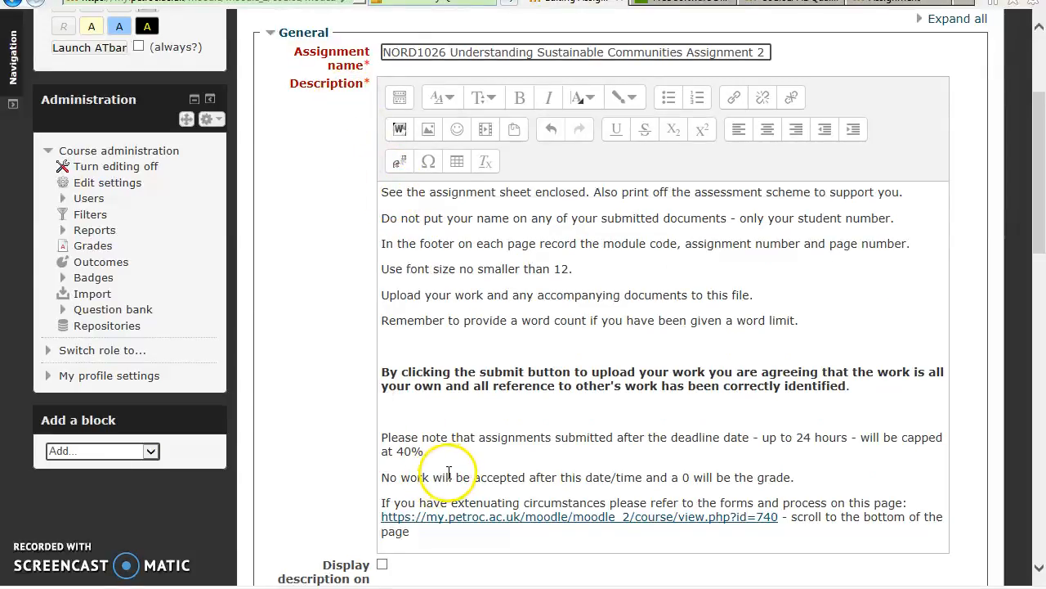
scroll(1040, 239, "down", 5)
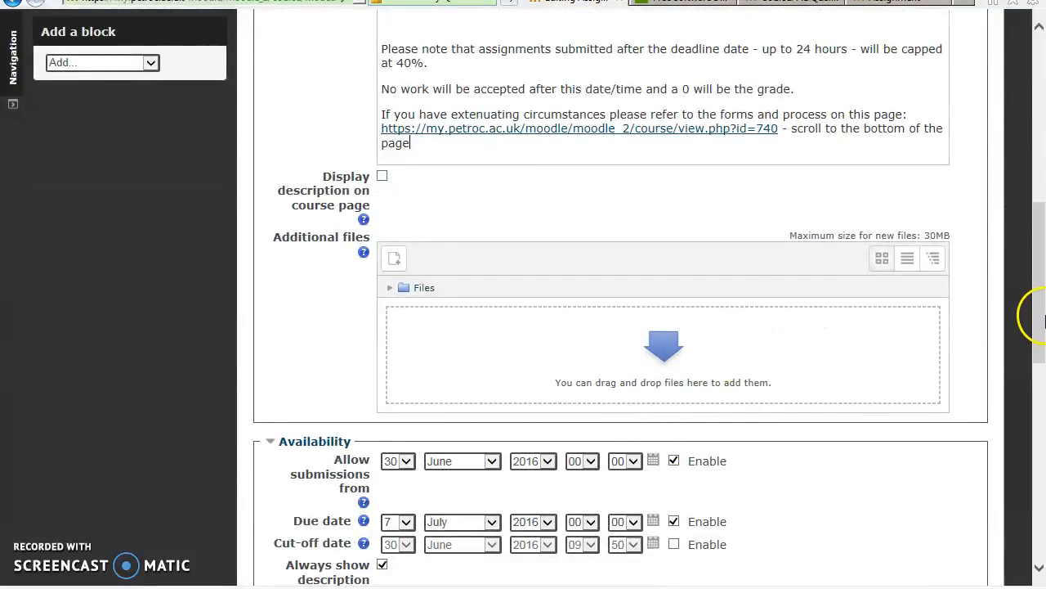
left_click_drag(1040, 313, 1040, 225)
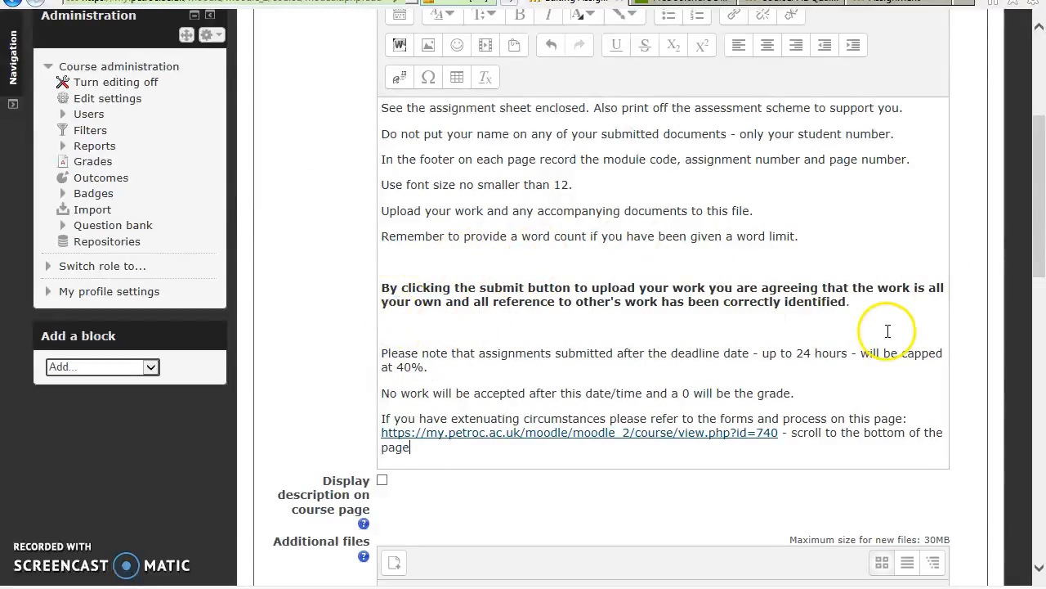
Review the pasted instructions and the Extenuating circumstances section of the HE Quality page, then return to the assignment's editing form
left_click_drag(1038, 265, 1039, 293)
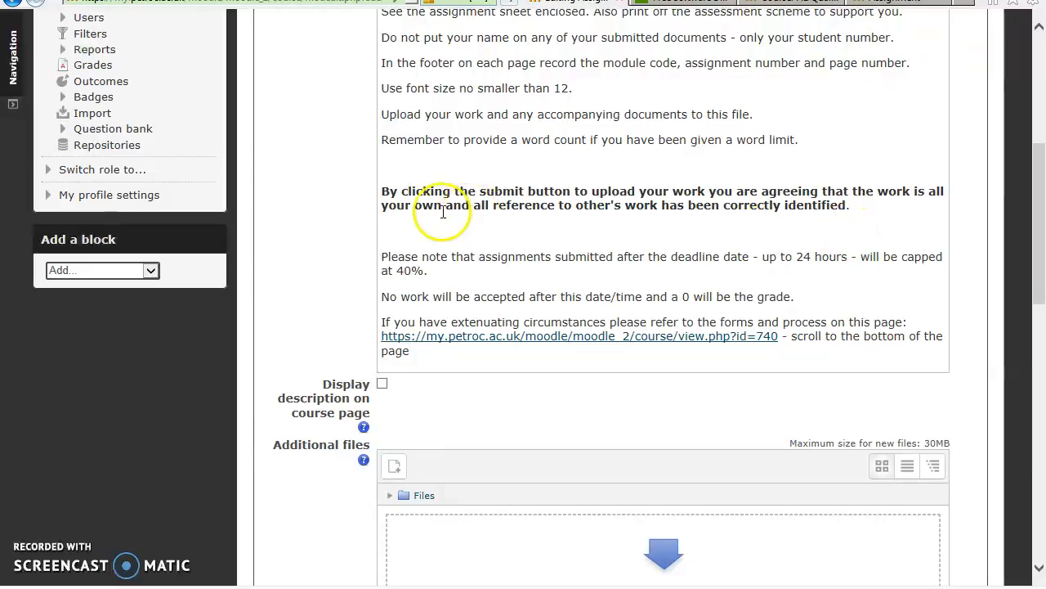
left_click_drag(1039, 292, 1043, 320)
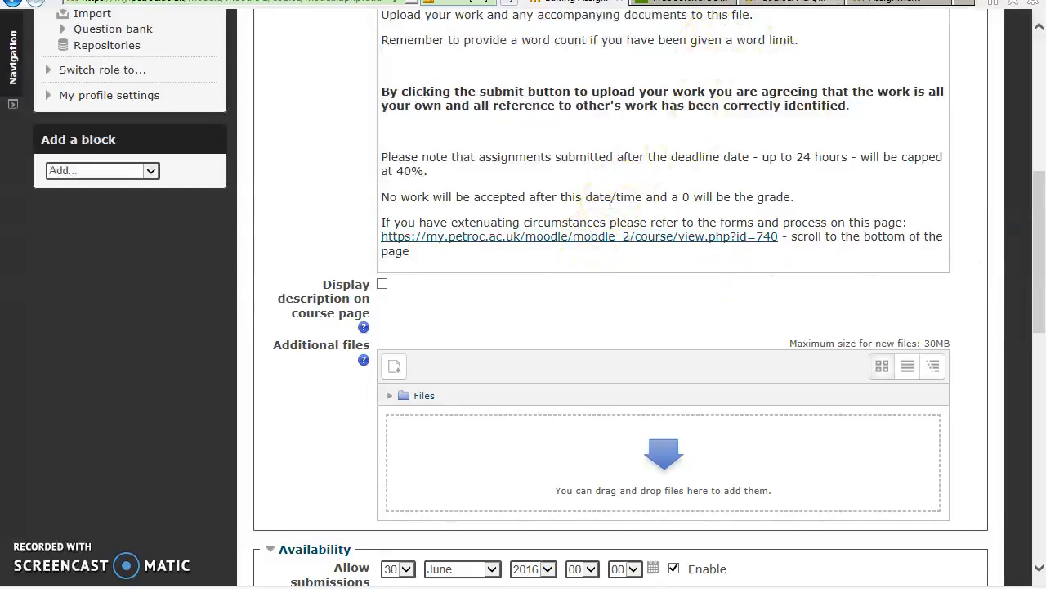
left_click(765, 2)
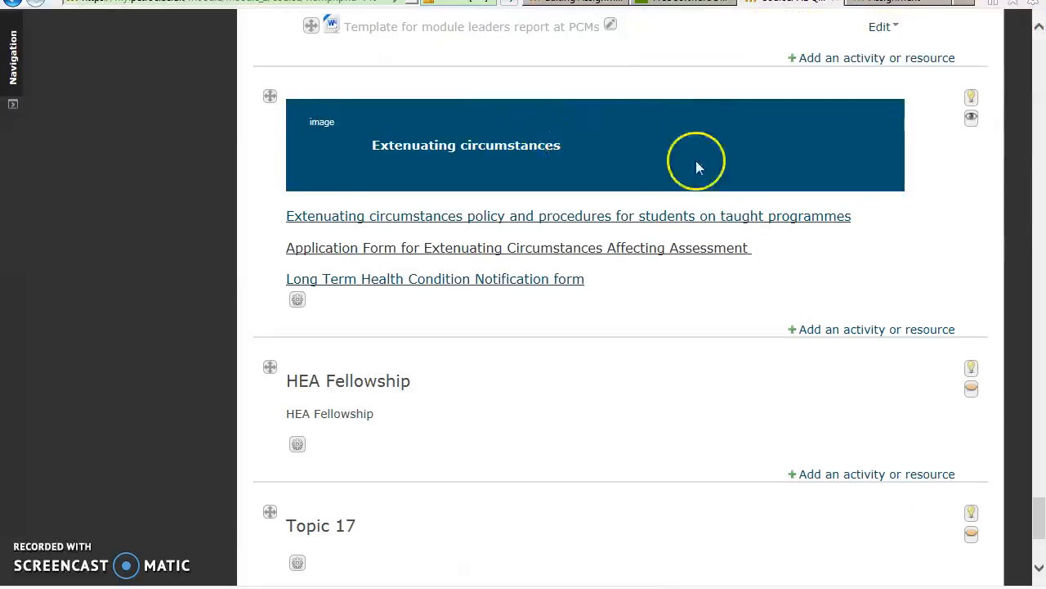
left_click_drag(1042, 515, 1039, 37)
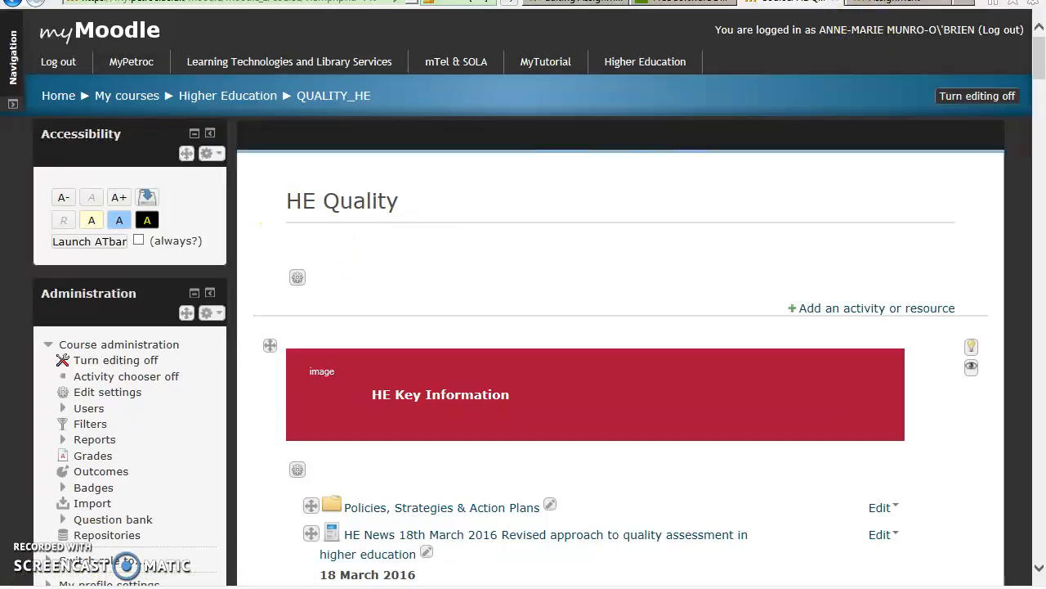
left_click(572, 2)
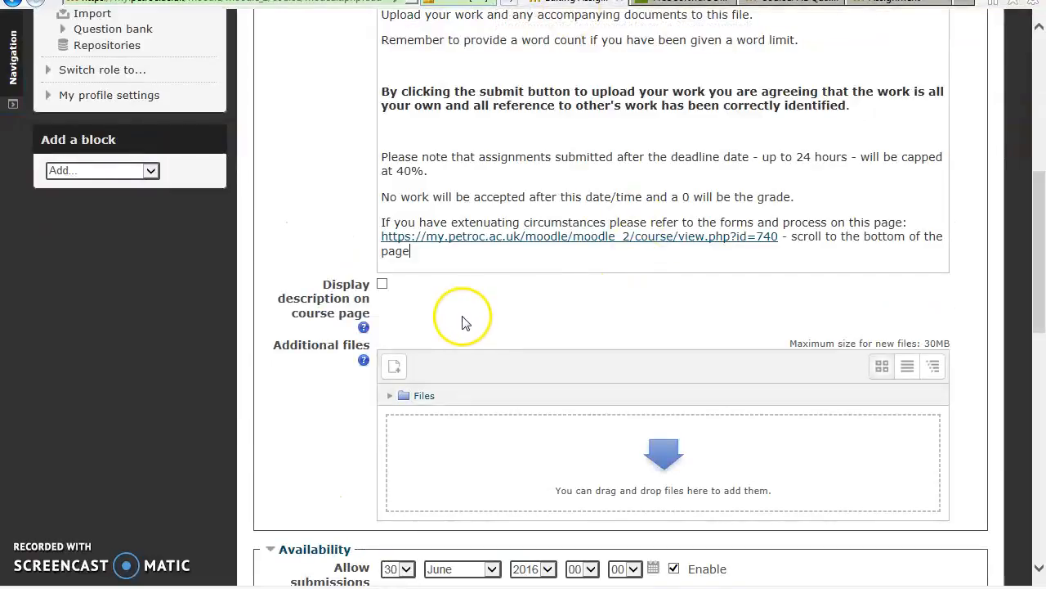
Add Assessment Briefing 2 and the assignment 2 feedback Marking Template from the assignments folder to the assignment's additional files
scroll(1041, 282, "down", 1)
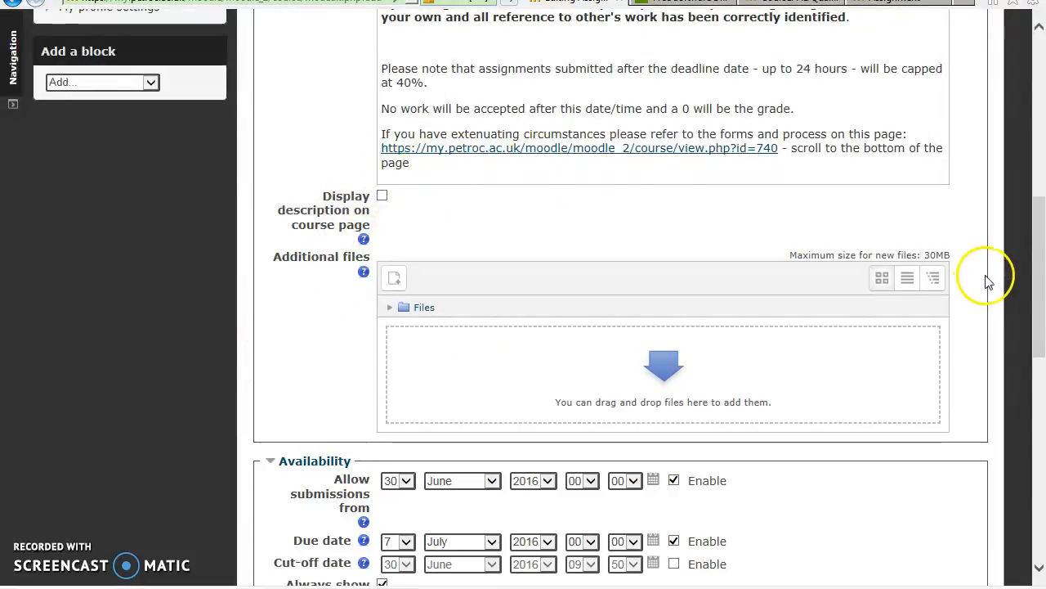
scroll(1041, 256, "down", 1)
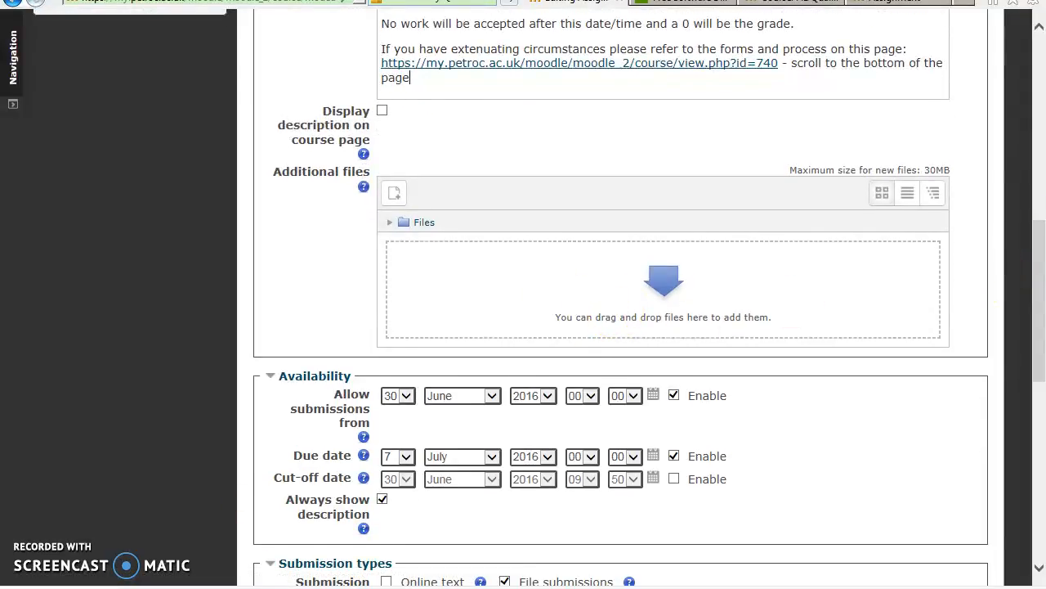
mouse_move(114, 587)
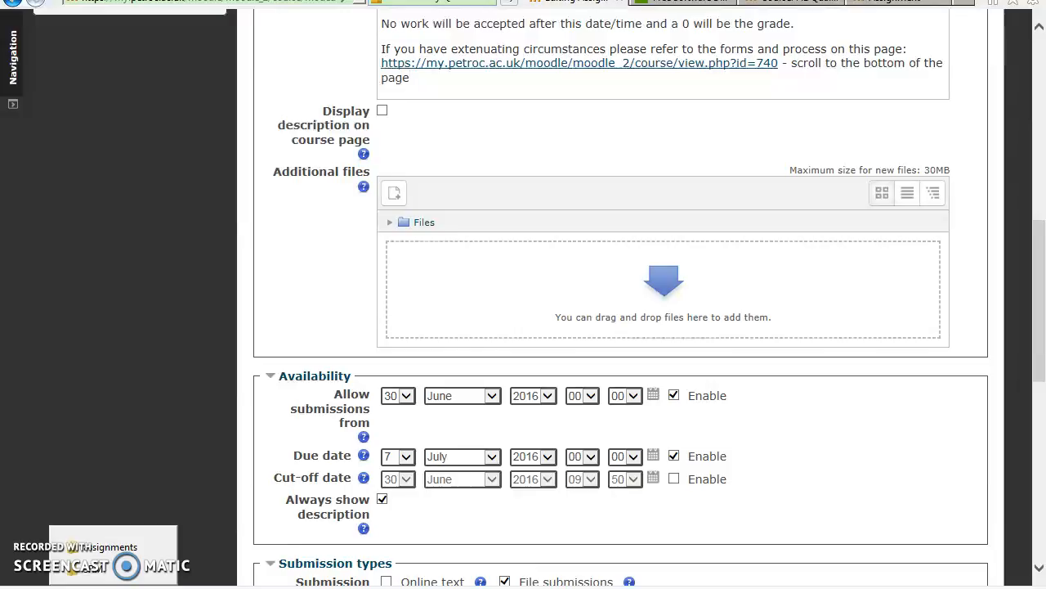
left_click(111, 554)
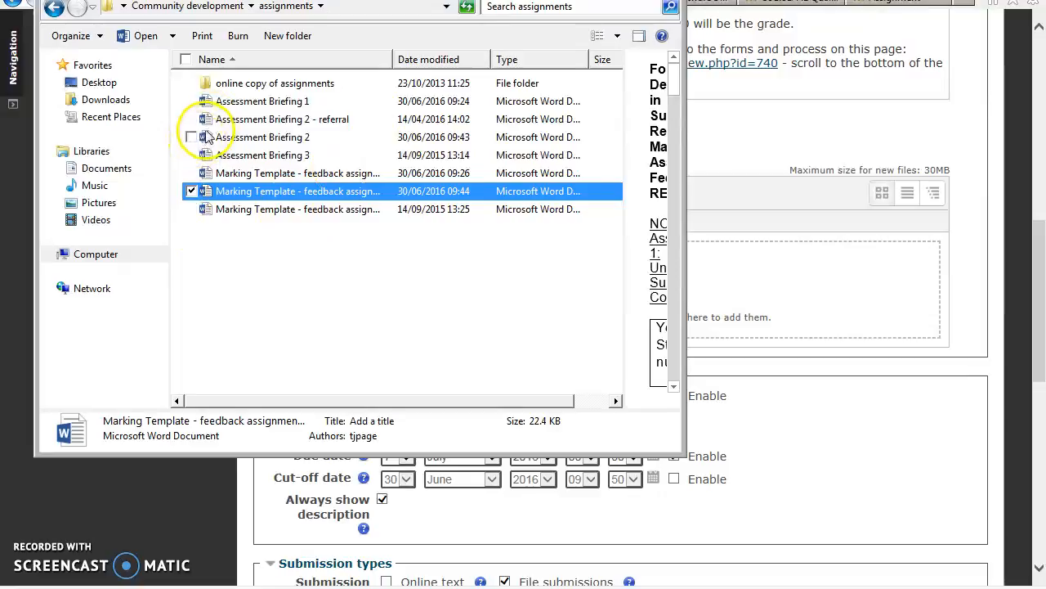
left_click_drag(205, 141, 876, 292)
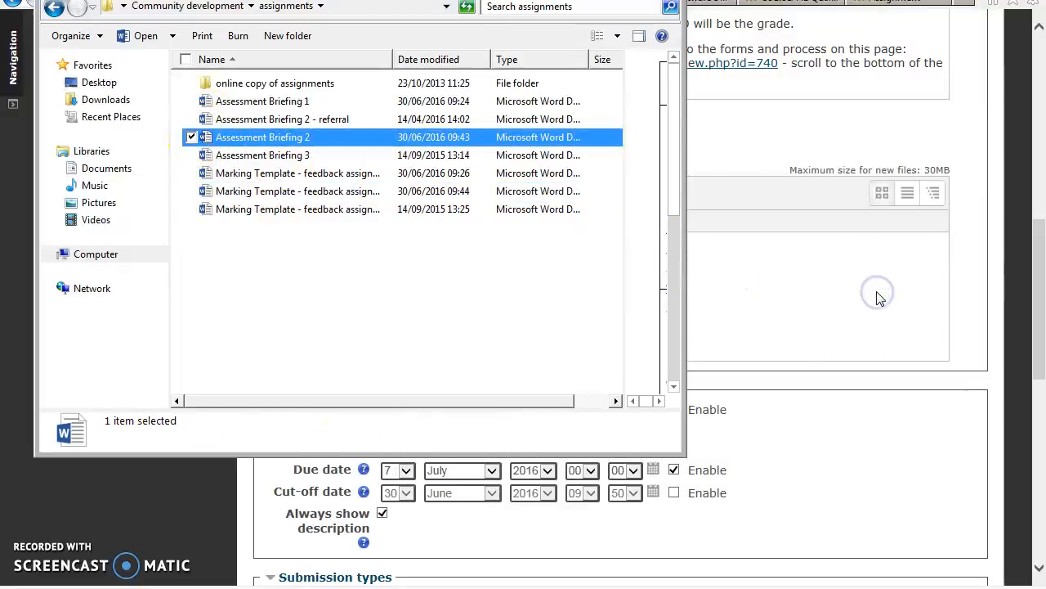
left_click_drag(193, 193, 889, 296)
left_click(631, 1)
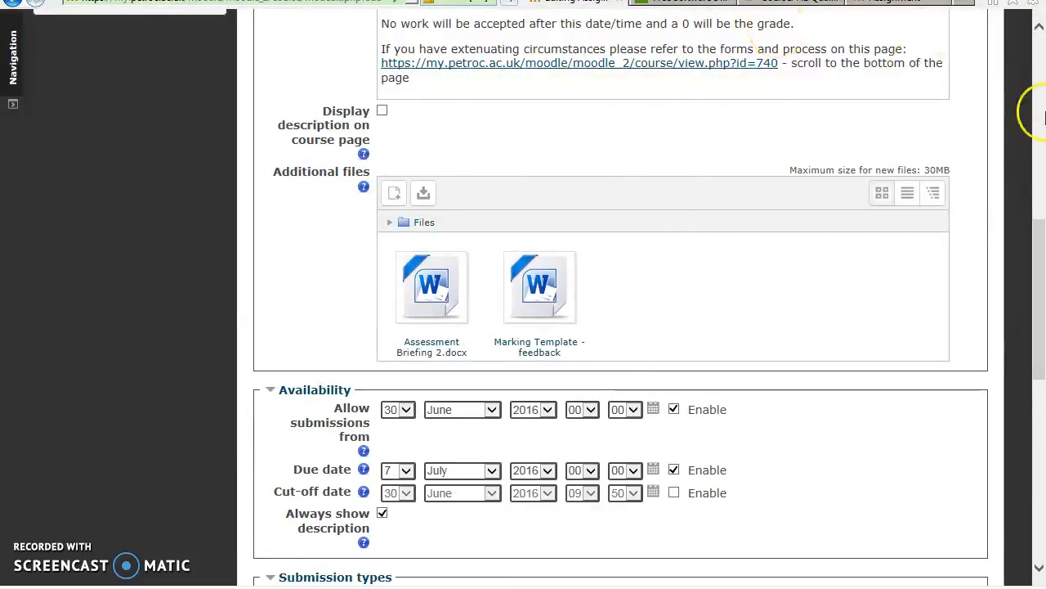
Enable the cut-off date and check the submission date in the Assessment Briefing 2 Word document before returning to the form
left_click_drag(1042, 241, 1040, 296)
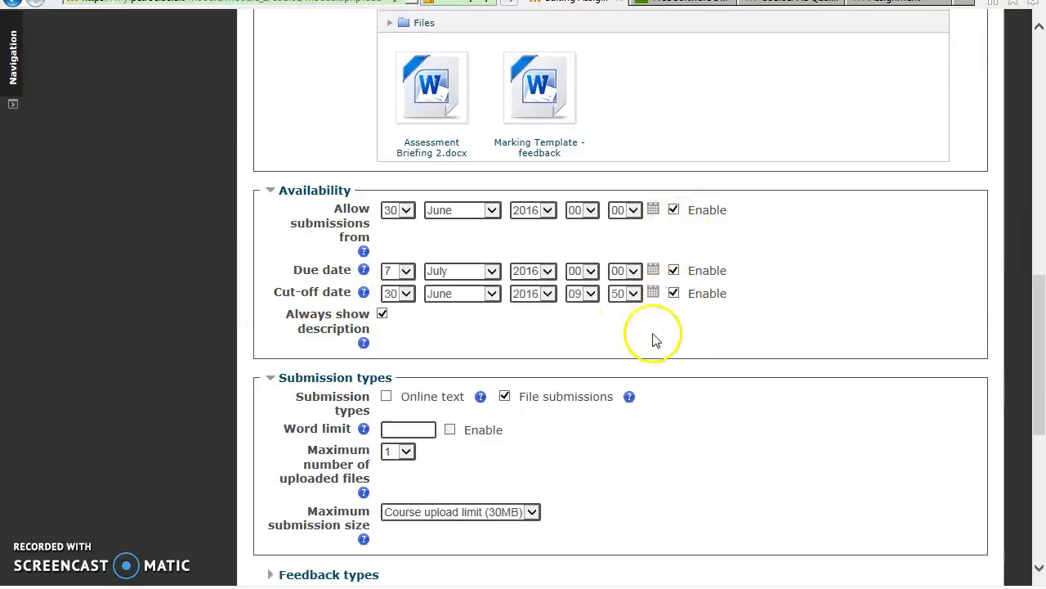
left_click(400, 210)
mouse_move(217, 587)
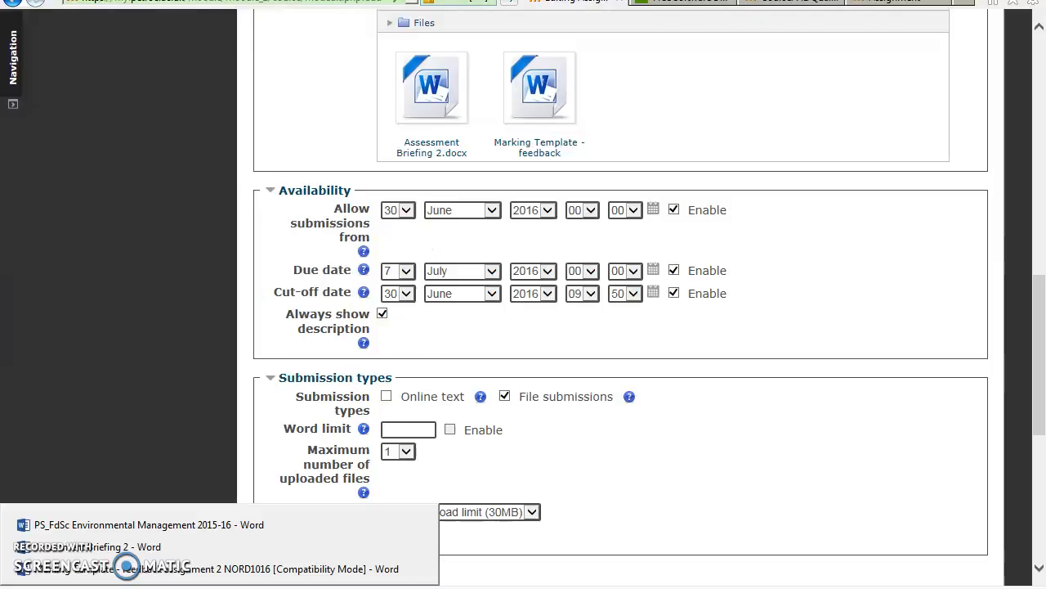
left_click(109, 553)
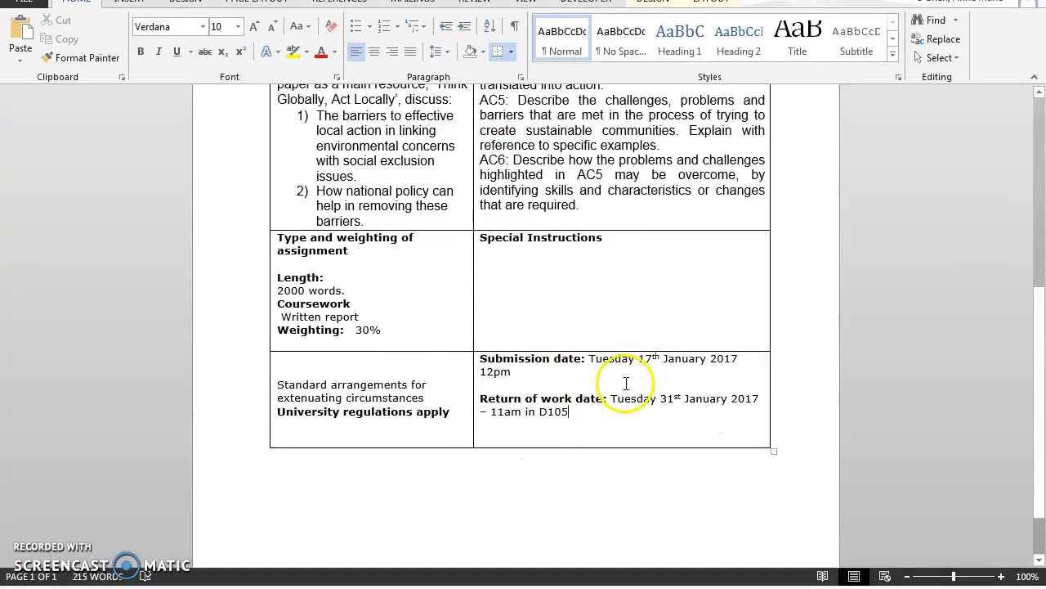
key("alt+Tab")
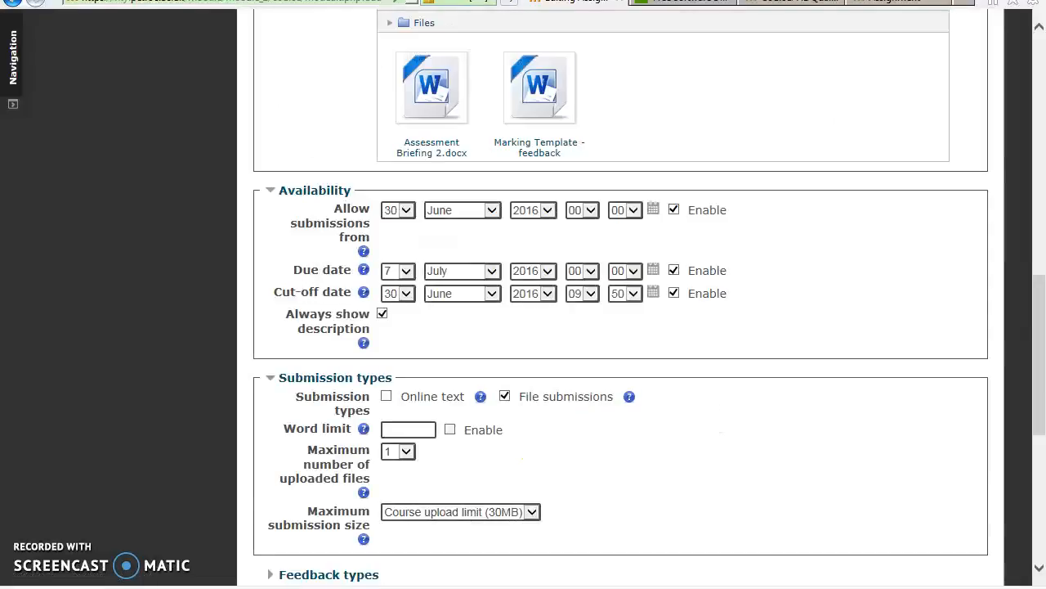
Set the assignment's due date to 17 January 2017 at 12:00
left_click(405, 271)
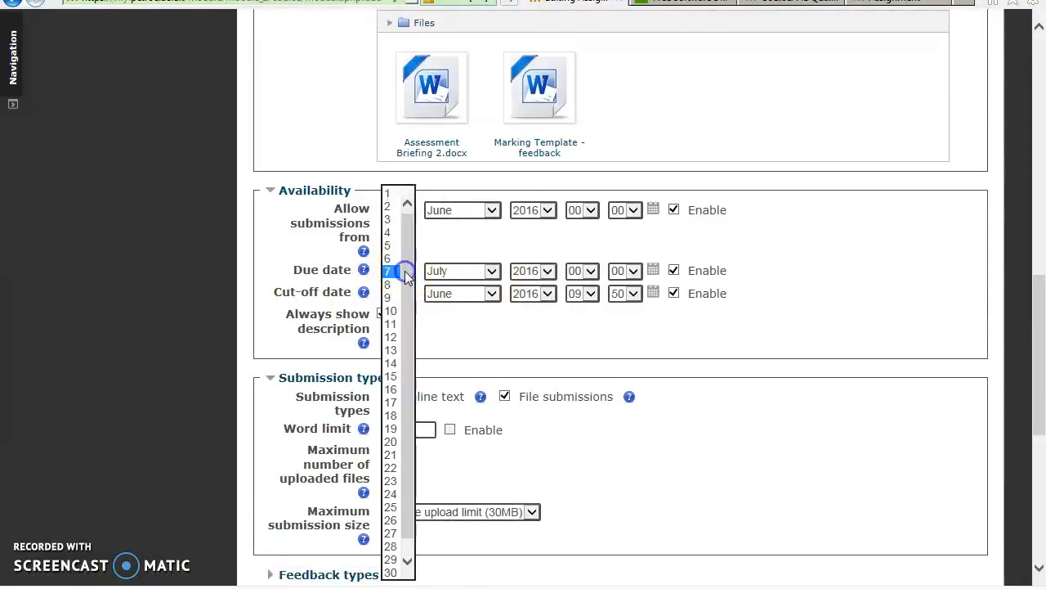
left_click(391, 402)
left_click(480, 272)
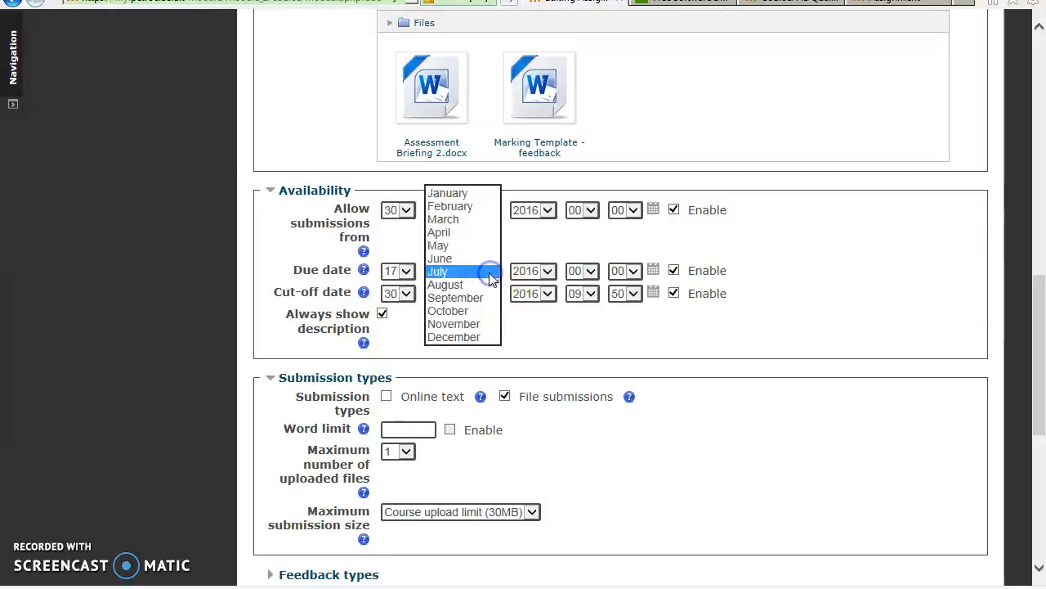
left_click(447, 193)
left_click(544, 270)
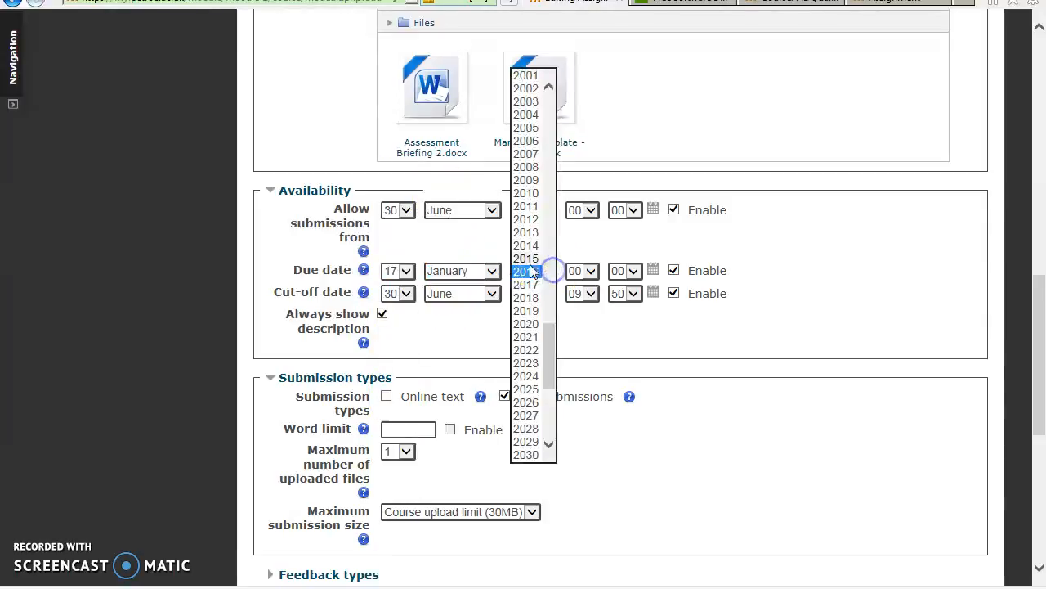
left_click(527, 285)
left_click(588, 271)
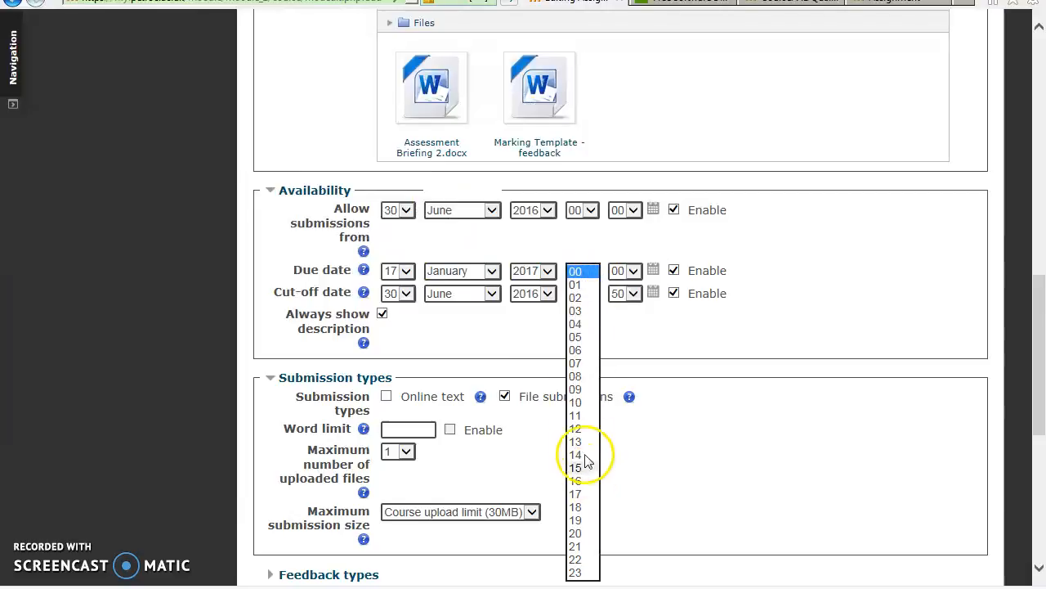
left_click(575, 429)
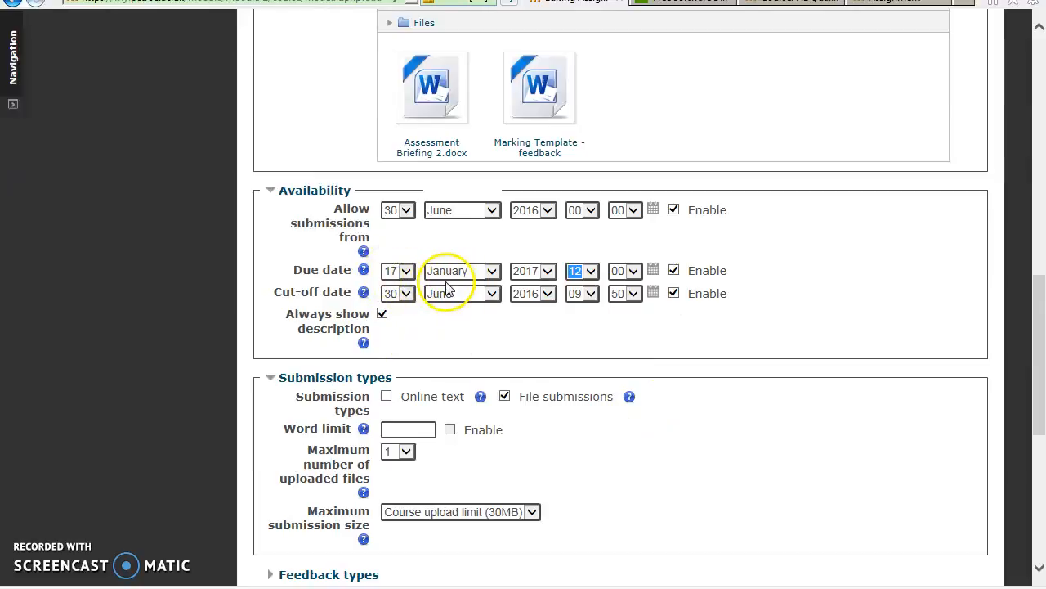
Set the assignment's cut-off date to 18 January 2017 at 12:00
left_click(406, 294)
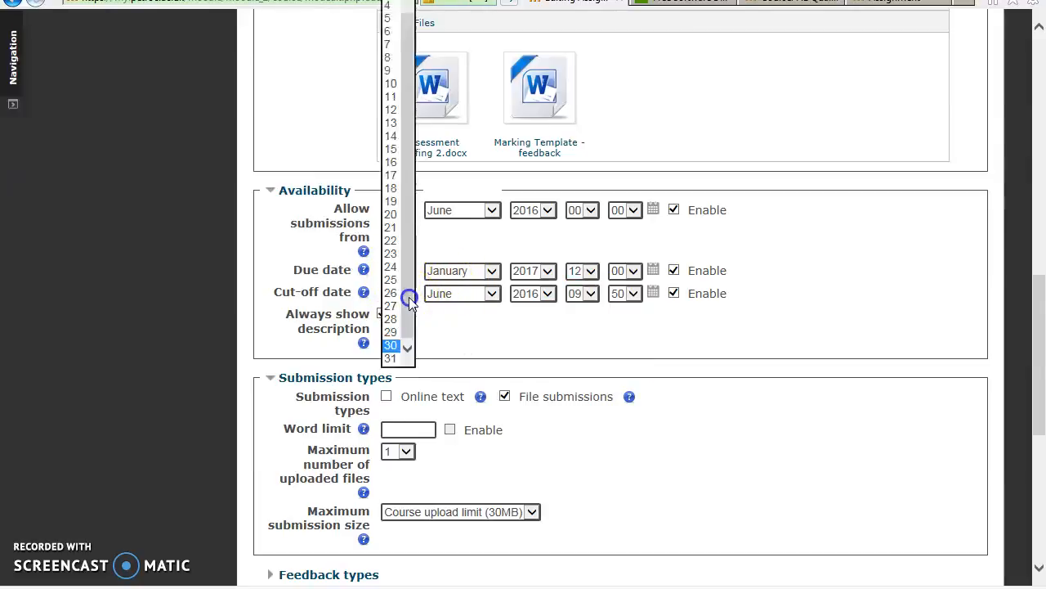
left_click(391, 189)
left_click(490, 294)
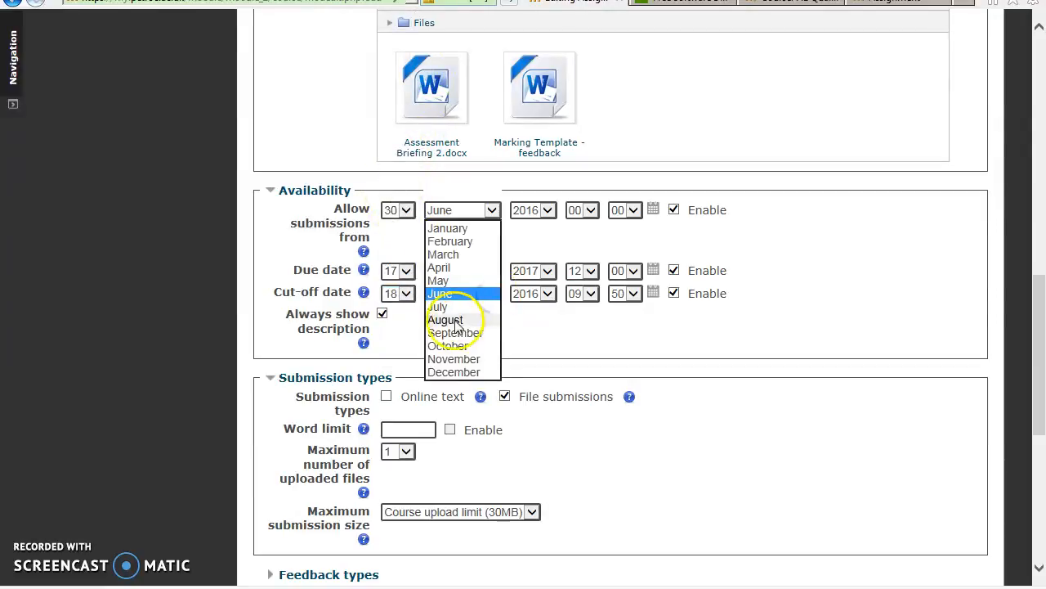
left_click(445, 228)
left_click(547, 294)
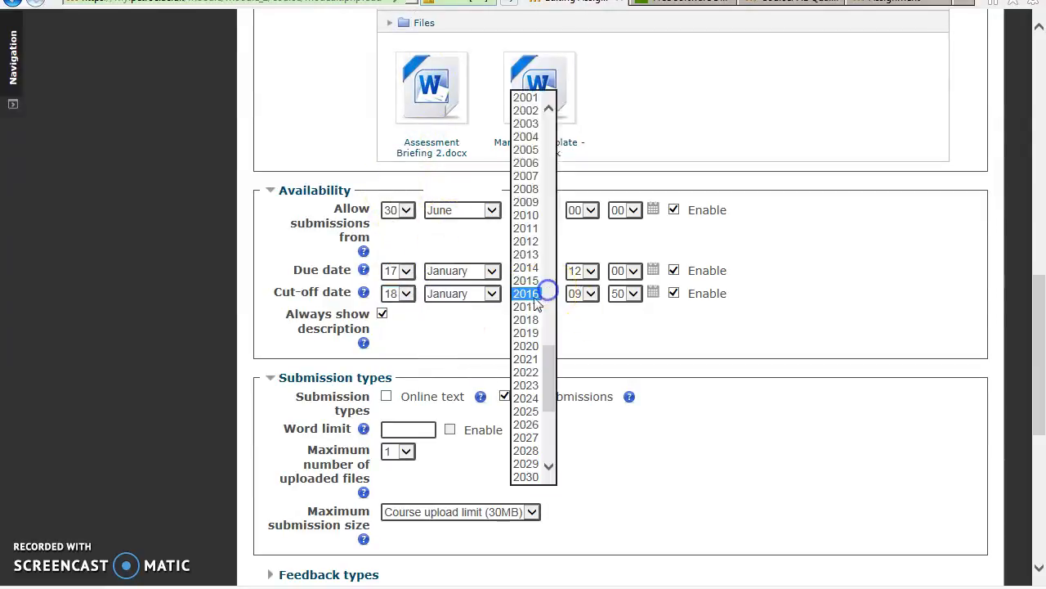
left_click(532, 308)
left_click(587, 296)
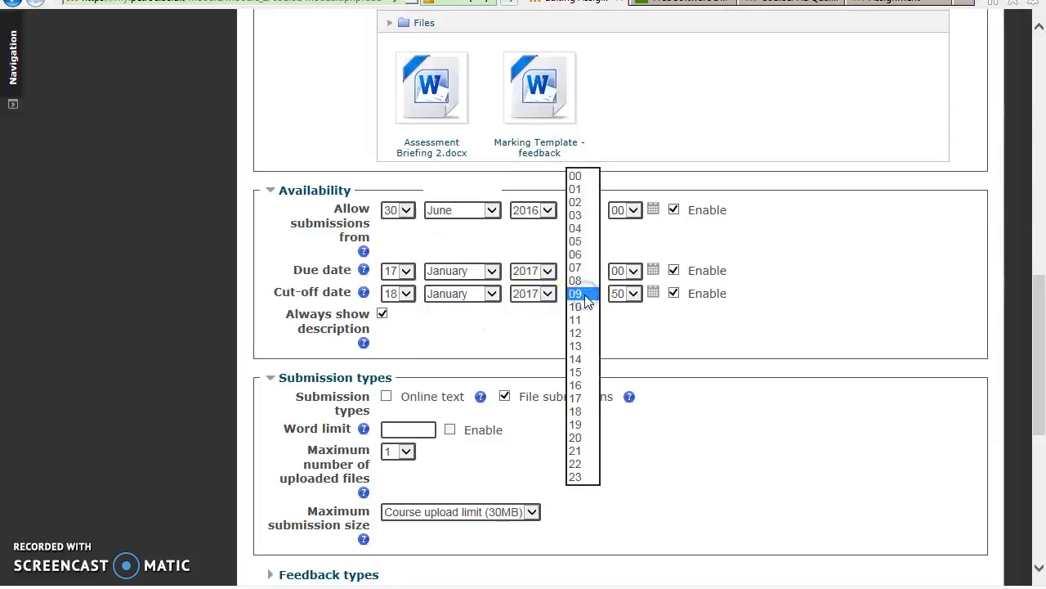
left_click(576, 334)
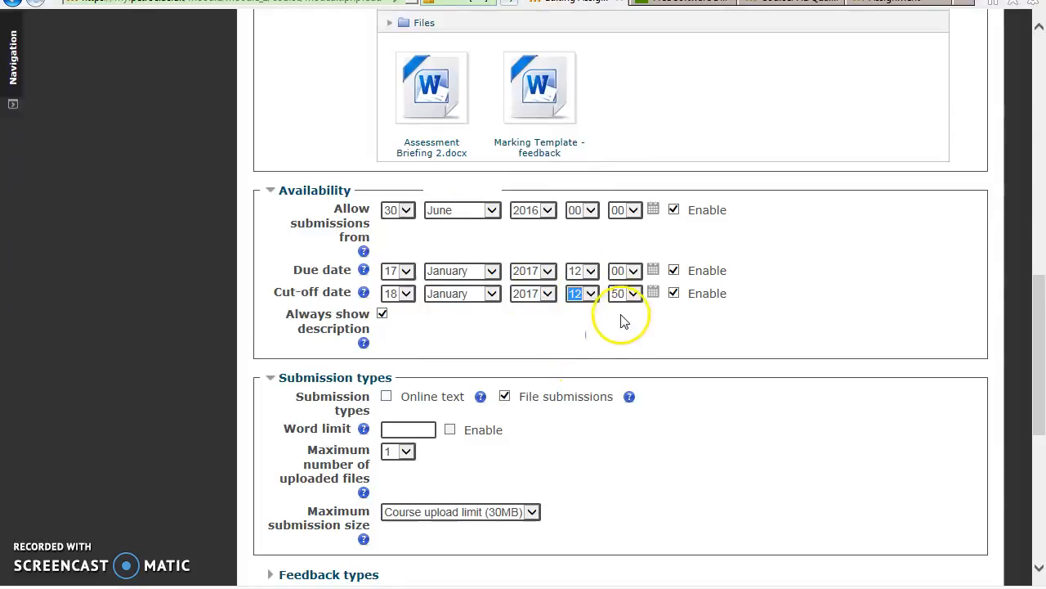
left_click(622, 294)
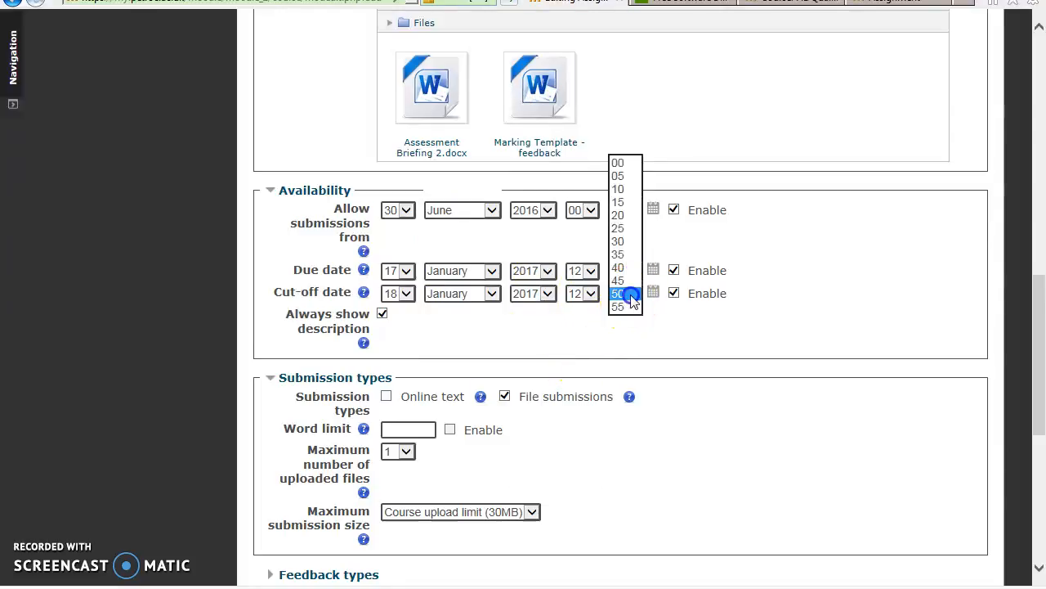
left_click(617, 163)
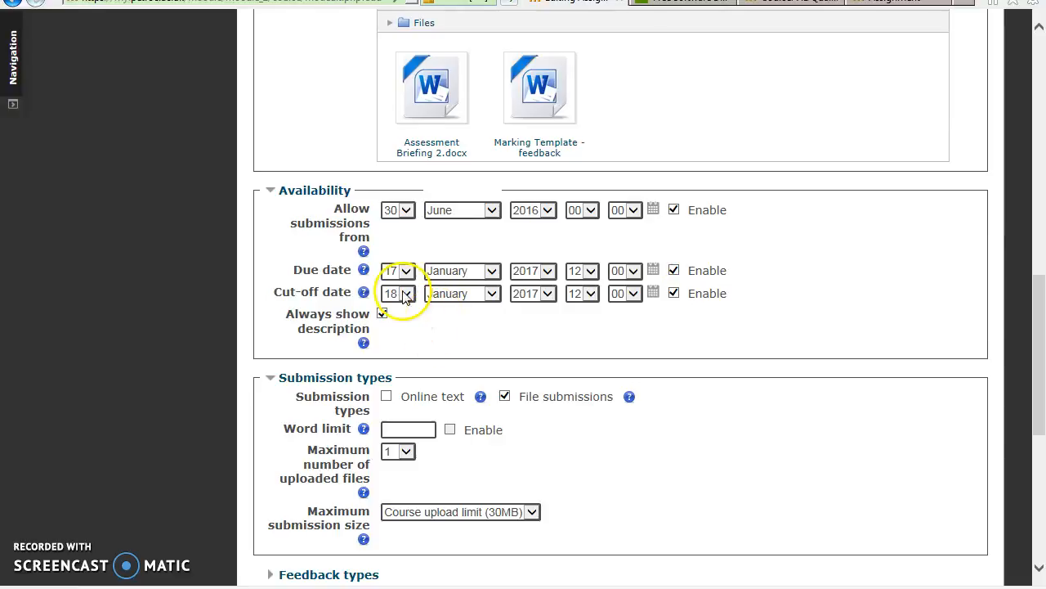
left_click(406, 214)
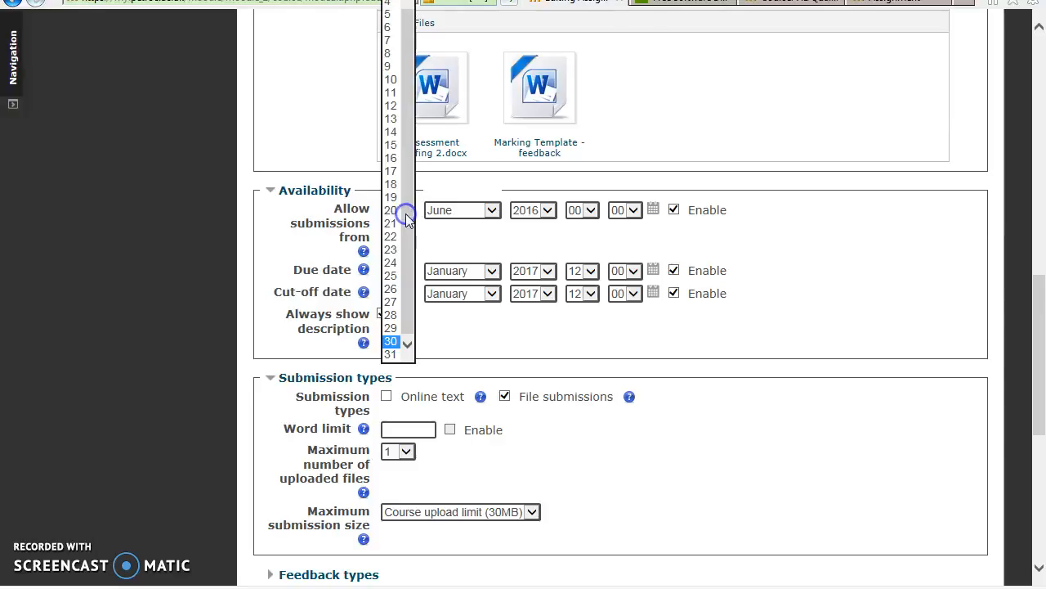
left_click(472, 242)
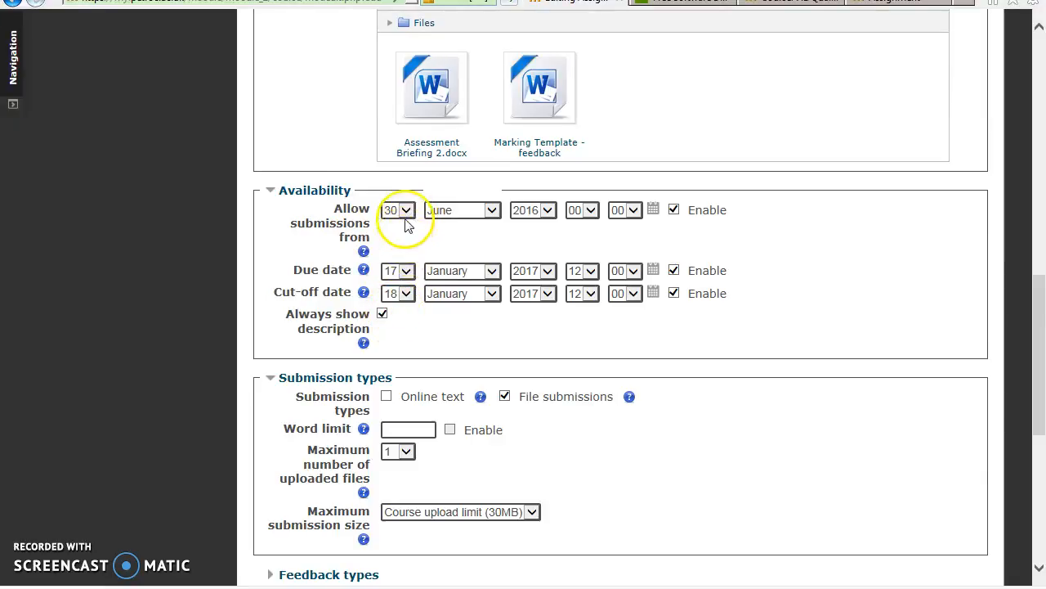
left_click(674, 211)
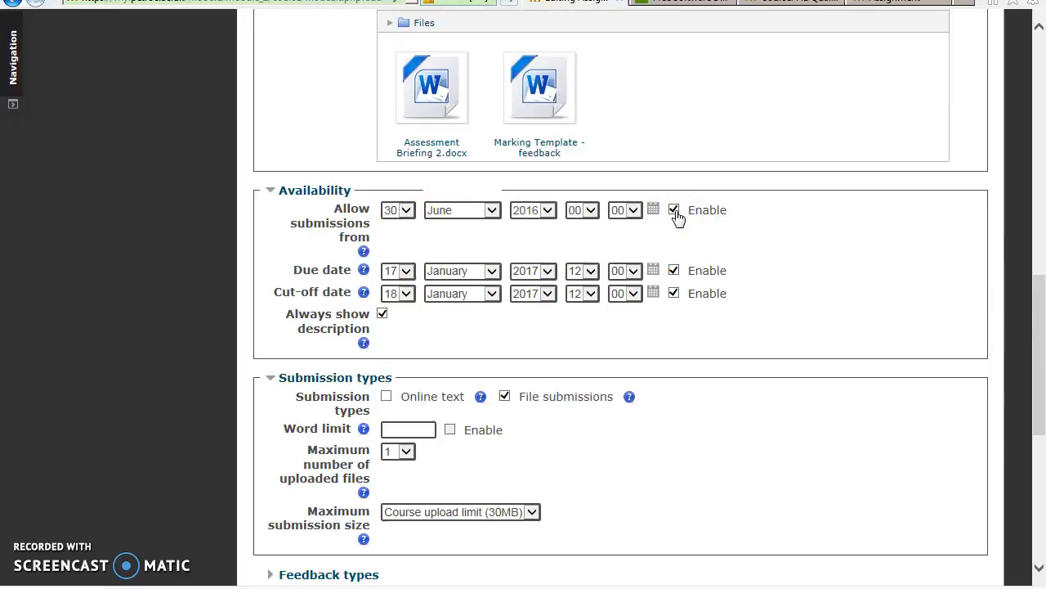
Set the date from which submissions are allowed to 10 January 2017 at 00:00
left_click(406, 210)
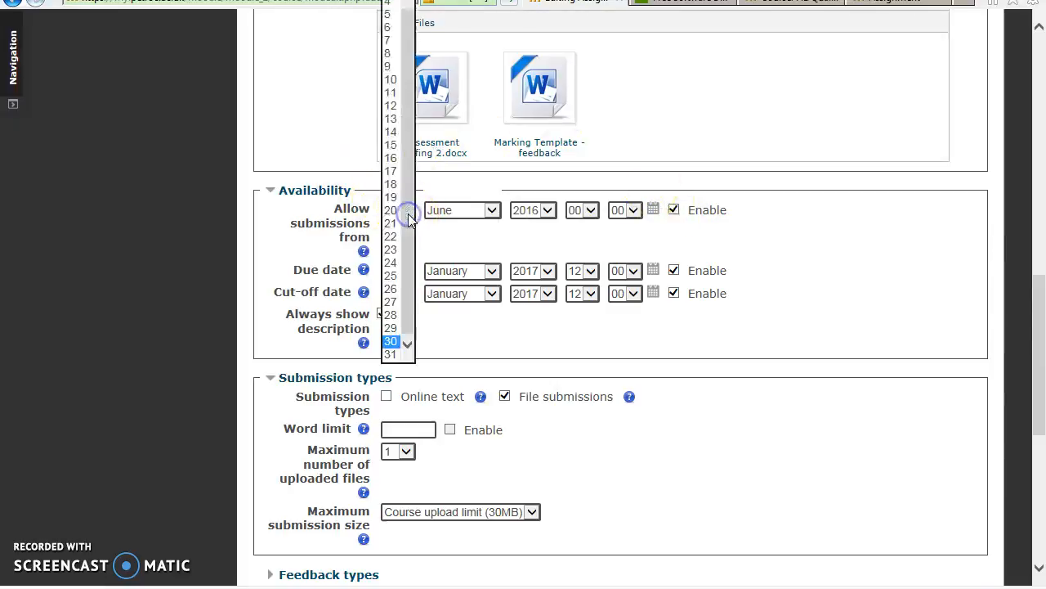
left_click(391, 79)
left_click(491, 211)
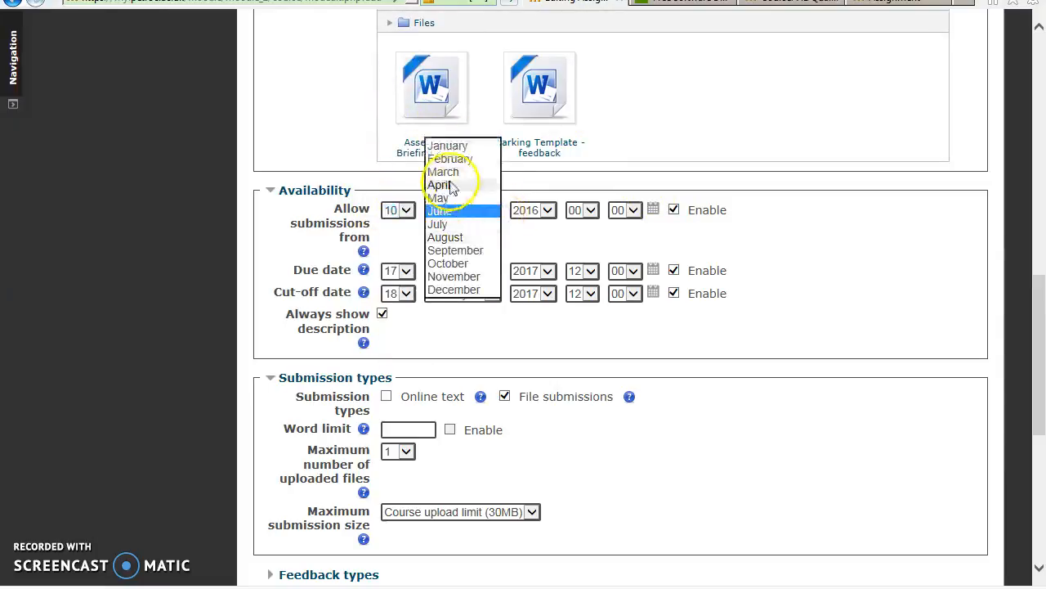
left_click(447, 147)
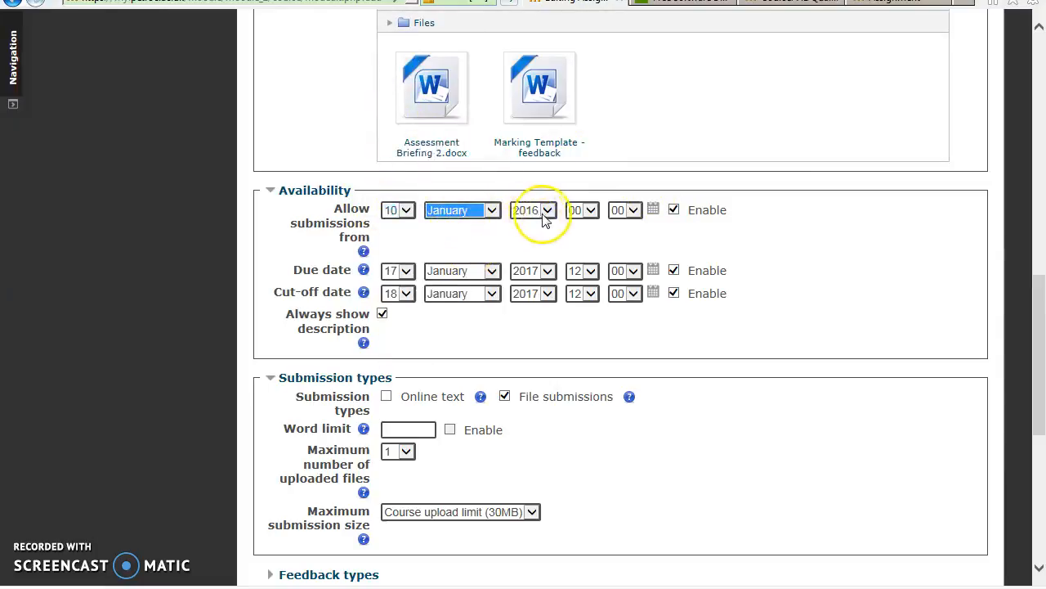
left_click(546, 212)
left_click(527, 225)
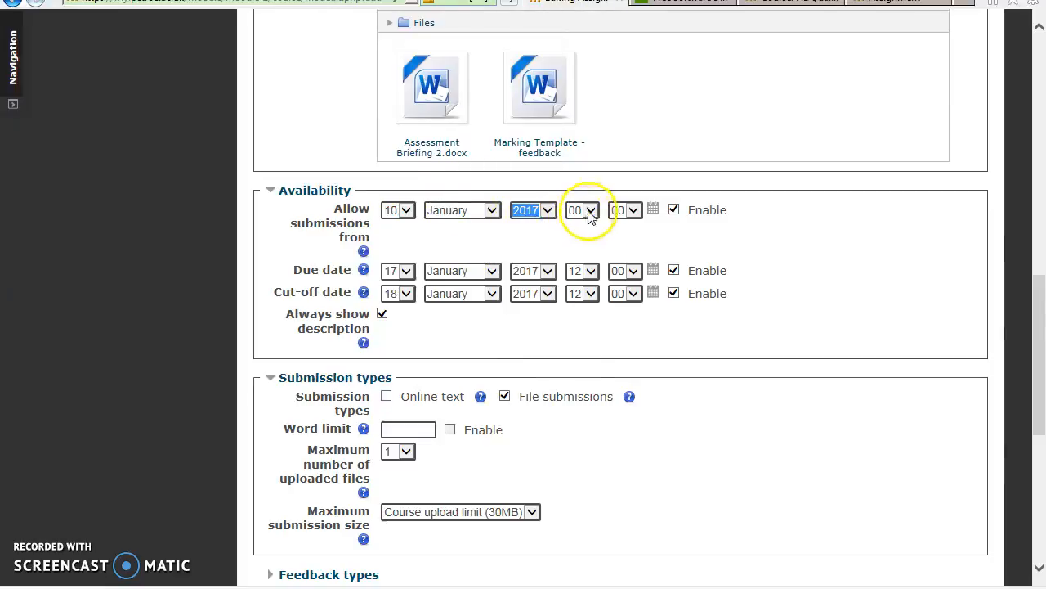
left_click(590, 214)
left_click(587, 214)
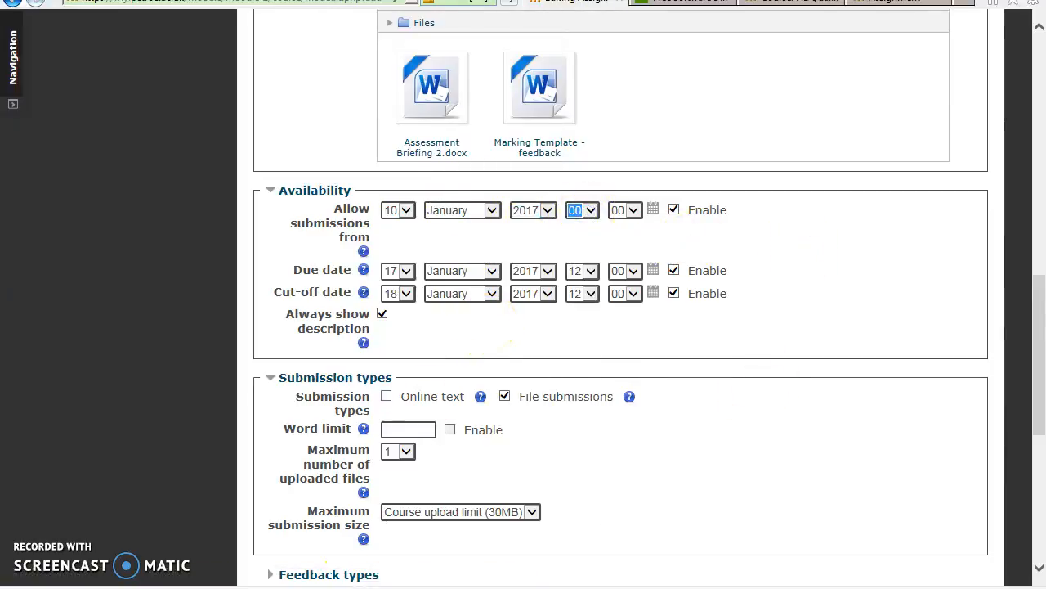
Check the return of work date in the Assessment Briefing 2 Word document, and return to the assignment editing form
mouse_move(219, 587)
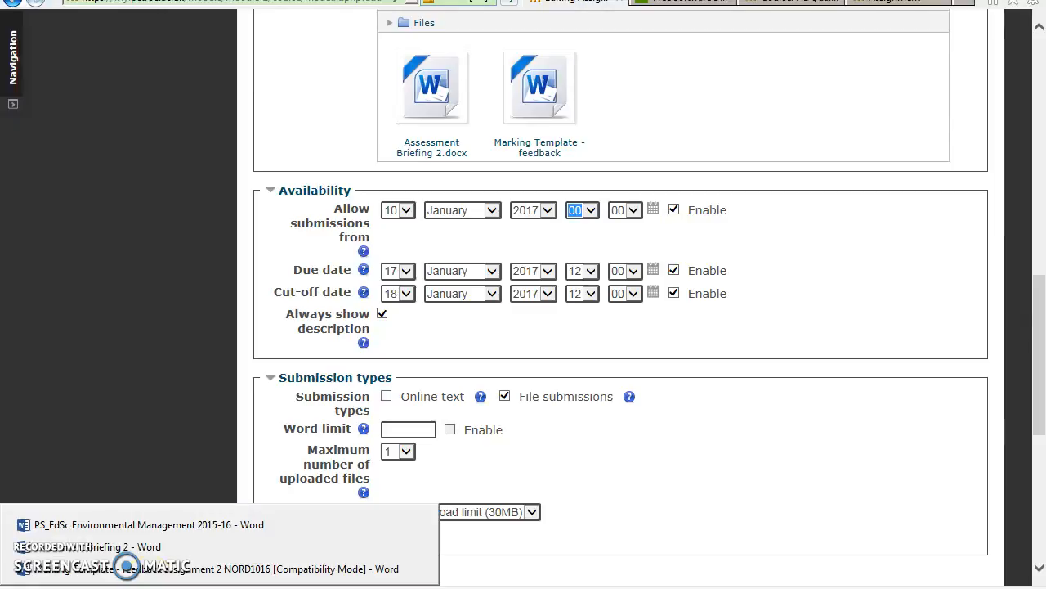
left_click(98, 570)
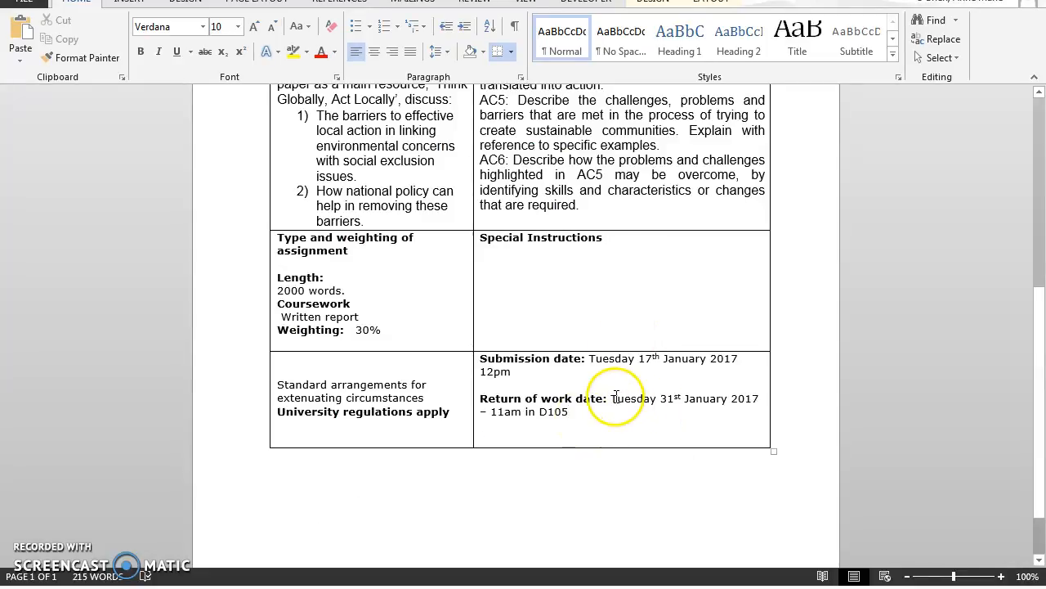
left_click_drag(662, 398, 733, 408)
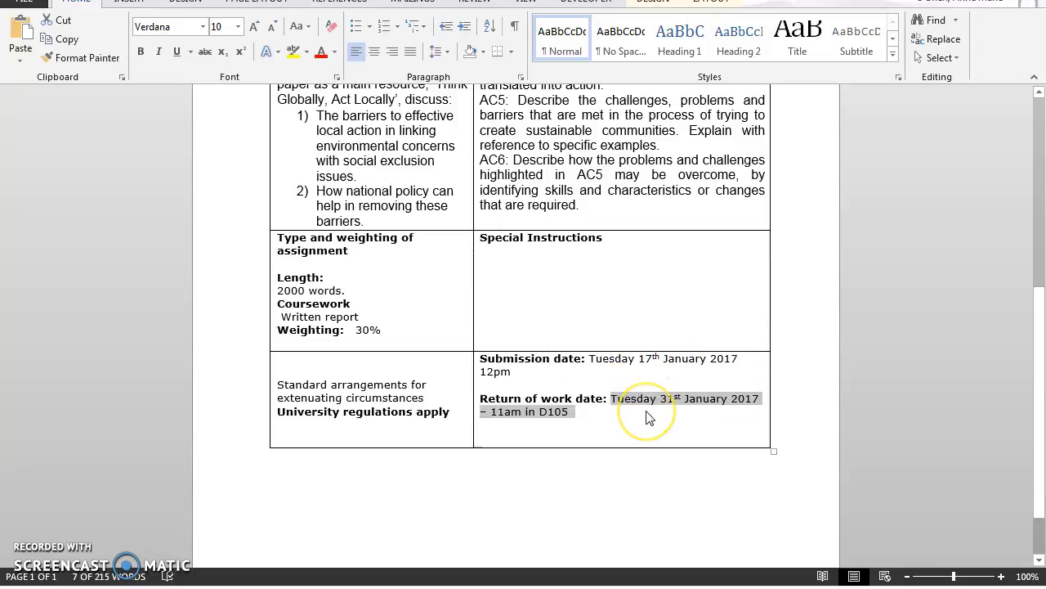
left_click(574, 415)
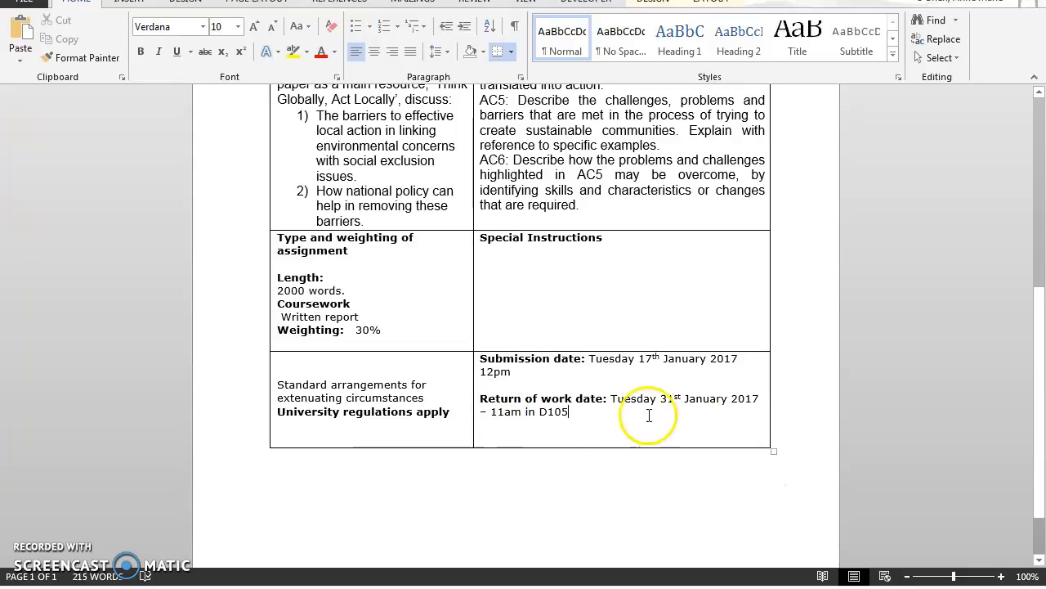
left_click(613, 403, "shift")
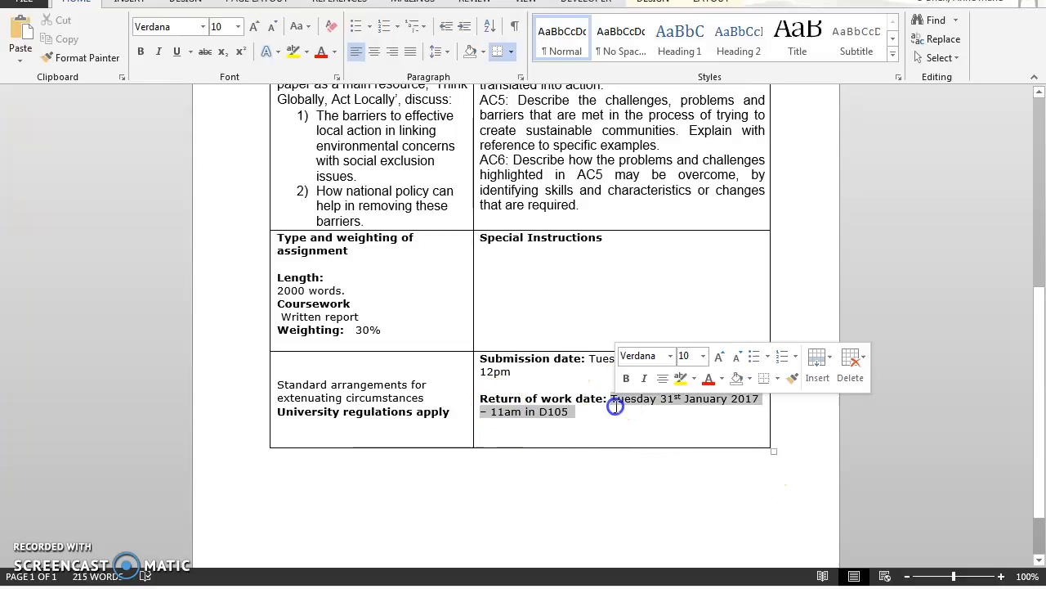
left_click(617, 413)
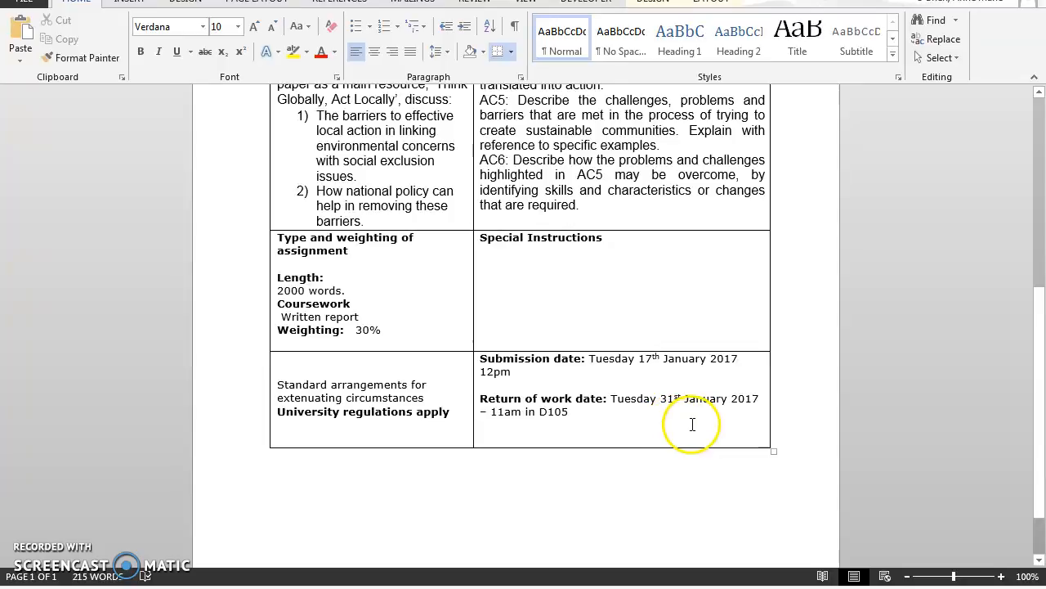
left_click(155, 587)
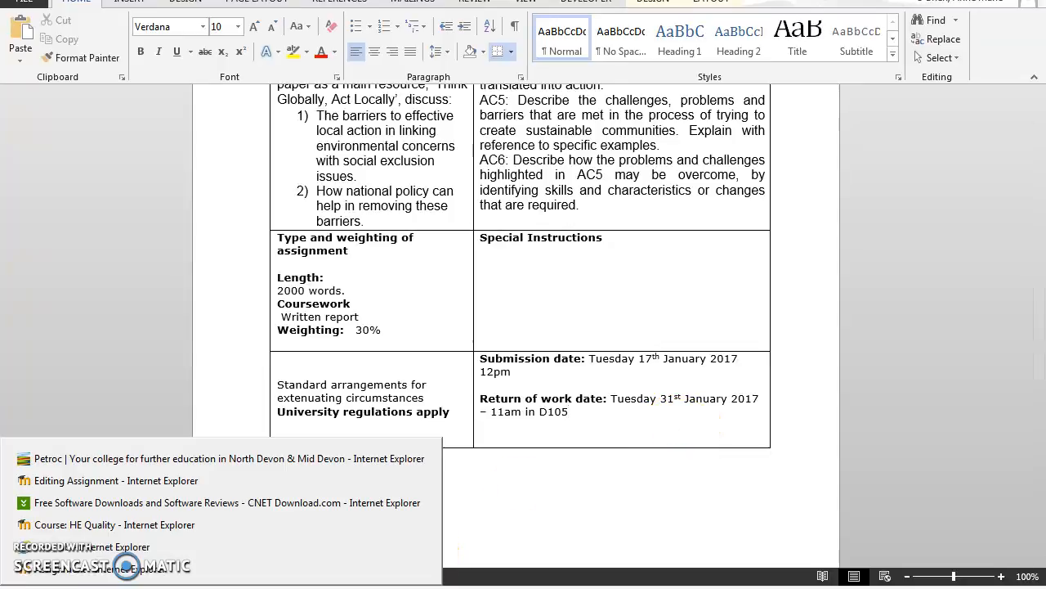
left_click(68, 571)
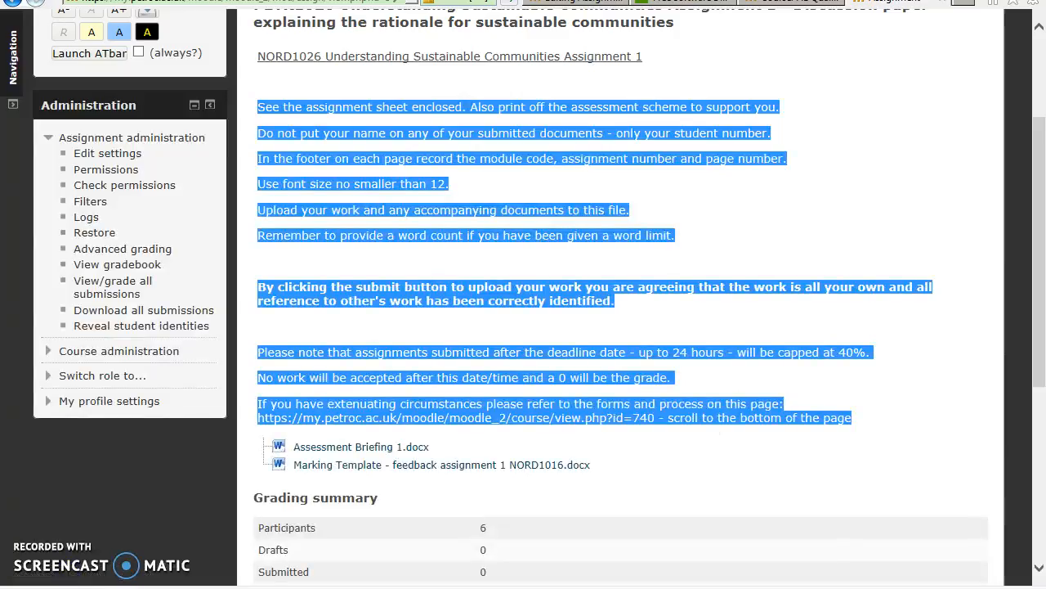
left_click(156, 587)
left_click(63, 479)
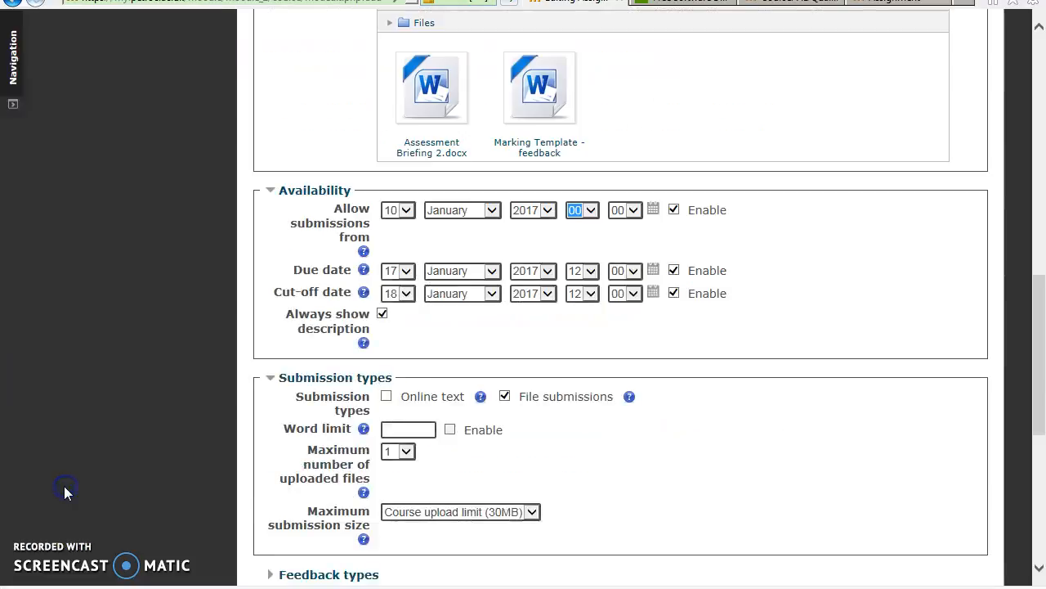
Set the maximum number of uploaded files to 20 and the maximum submission size to 500KB
left_click_drag(1037, 328, 1039, 397)
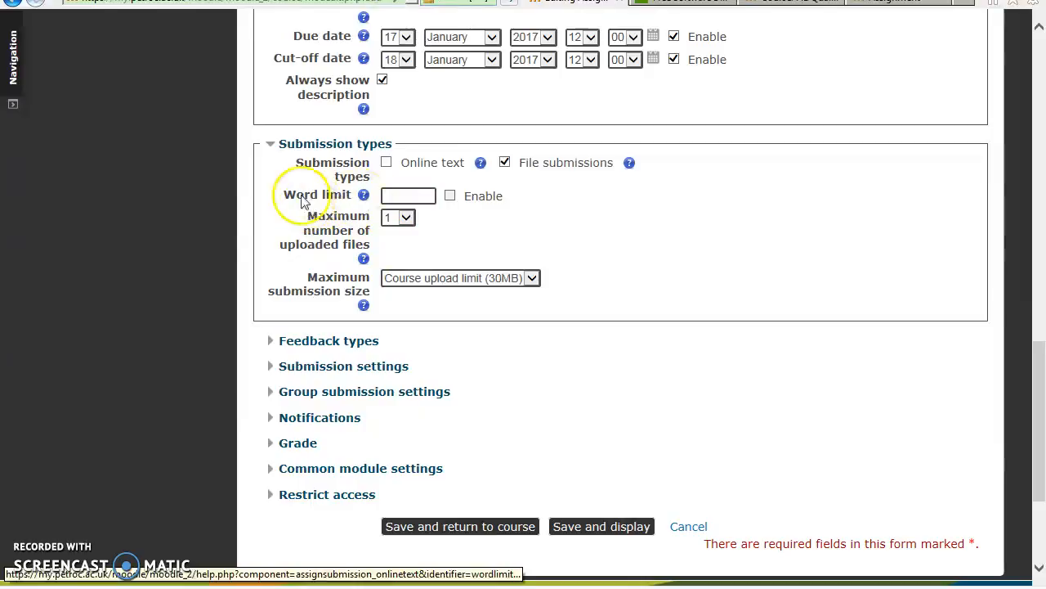
left_click(409, 221)
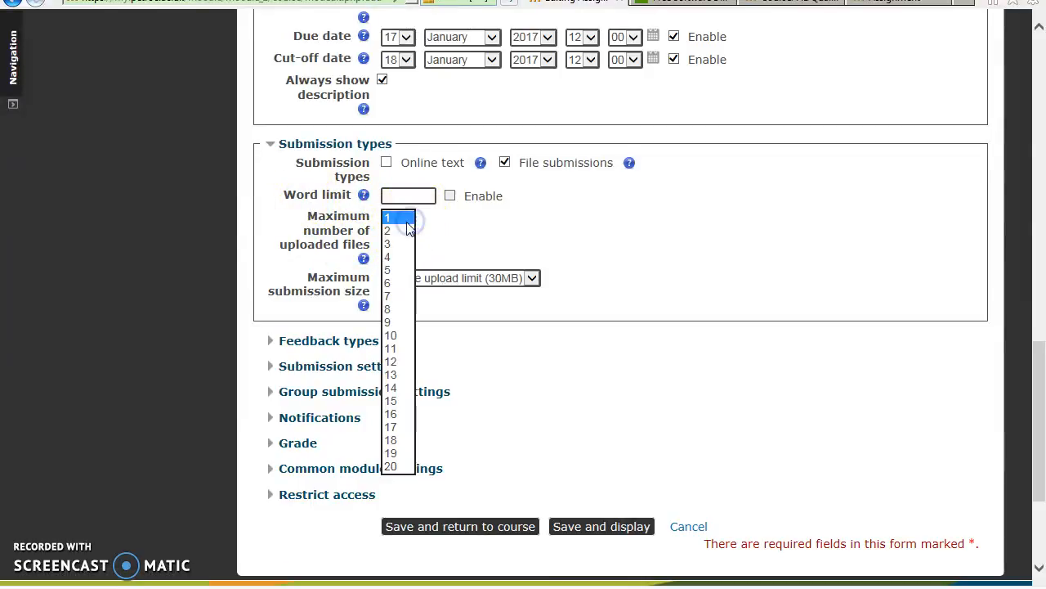
left_click(392, 466)
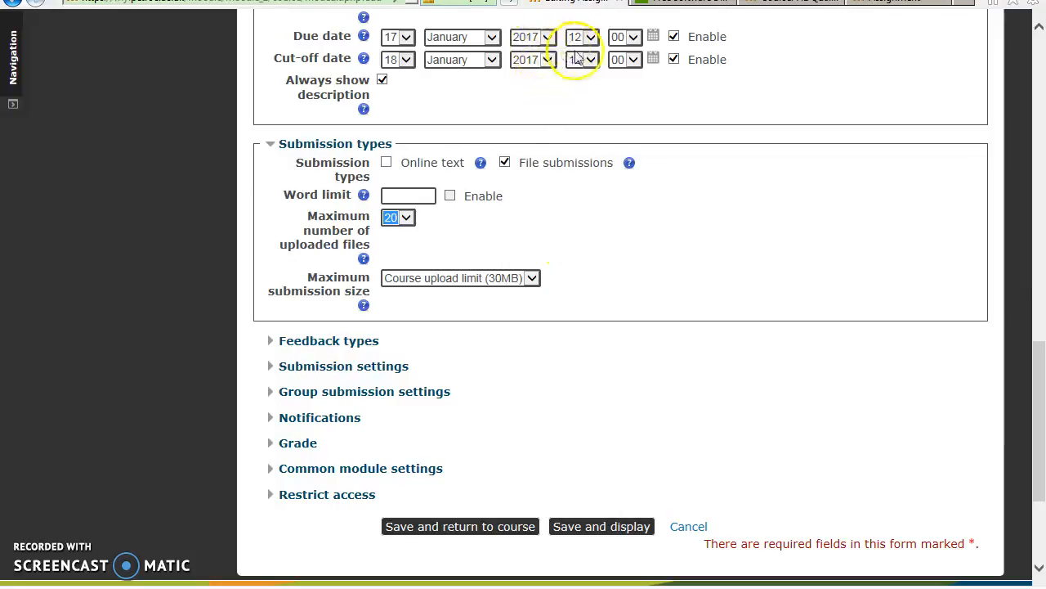
left_click(532, 278)
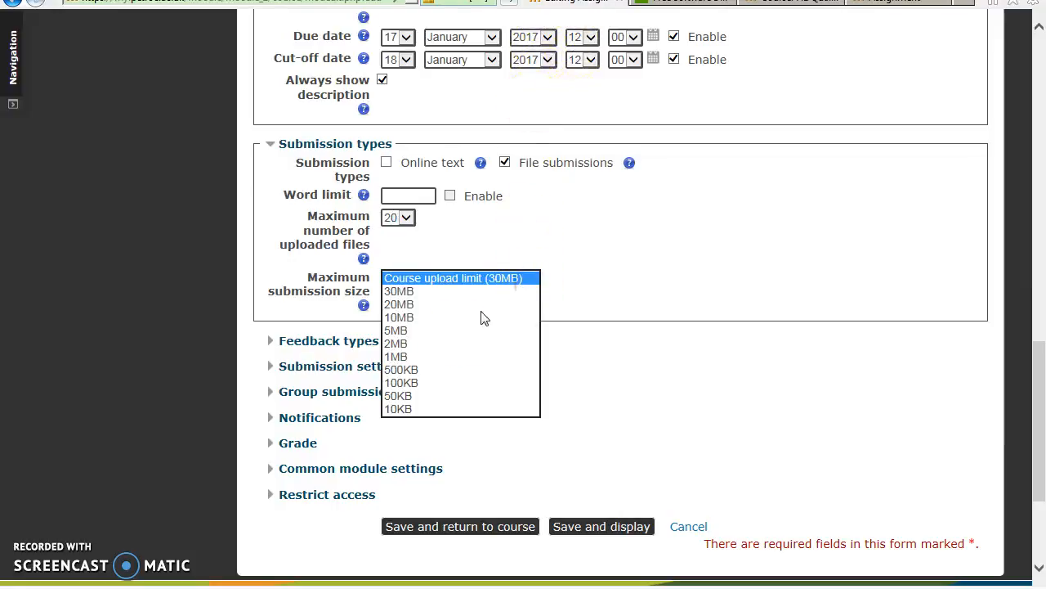
left_click(405, 370)
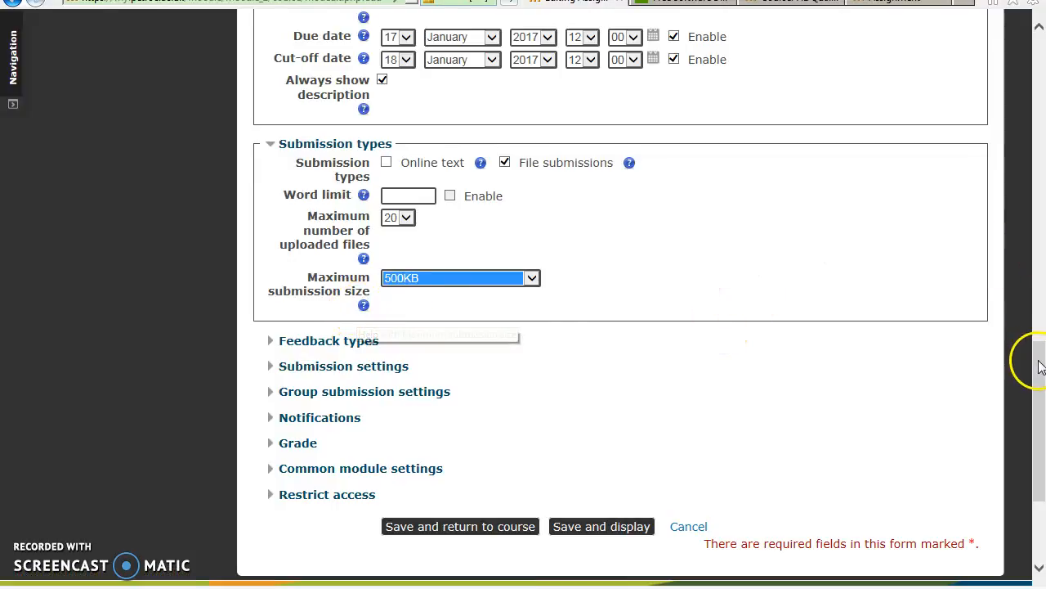
Expand the feedback types and enable feedback files for the assignment
left_click_drag(1041, 367, 1041, 371)
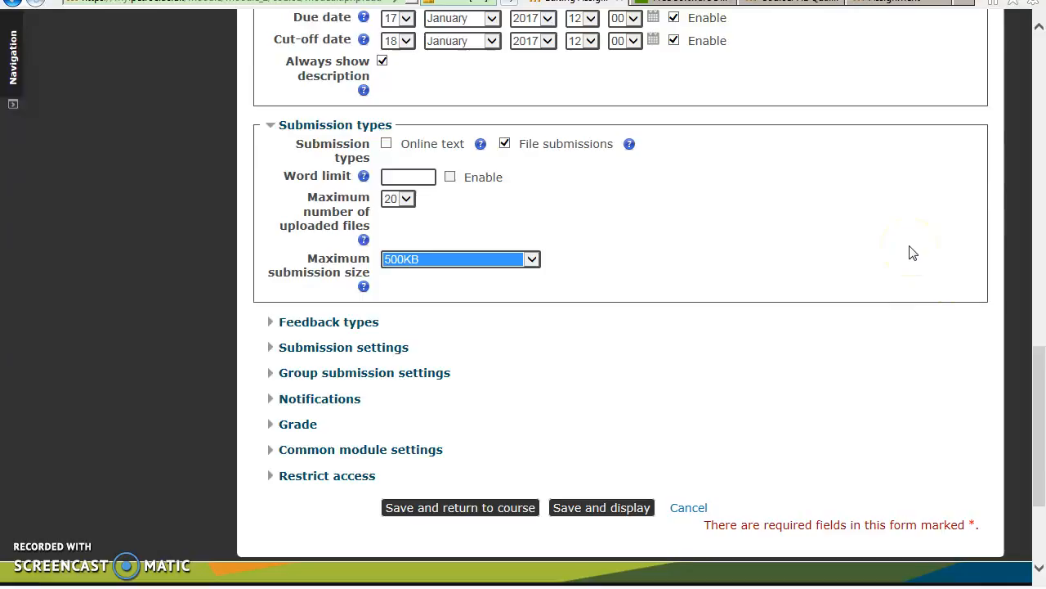
left_click_drag(1040, 391, 1040, 412)
left_click(327, 248)
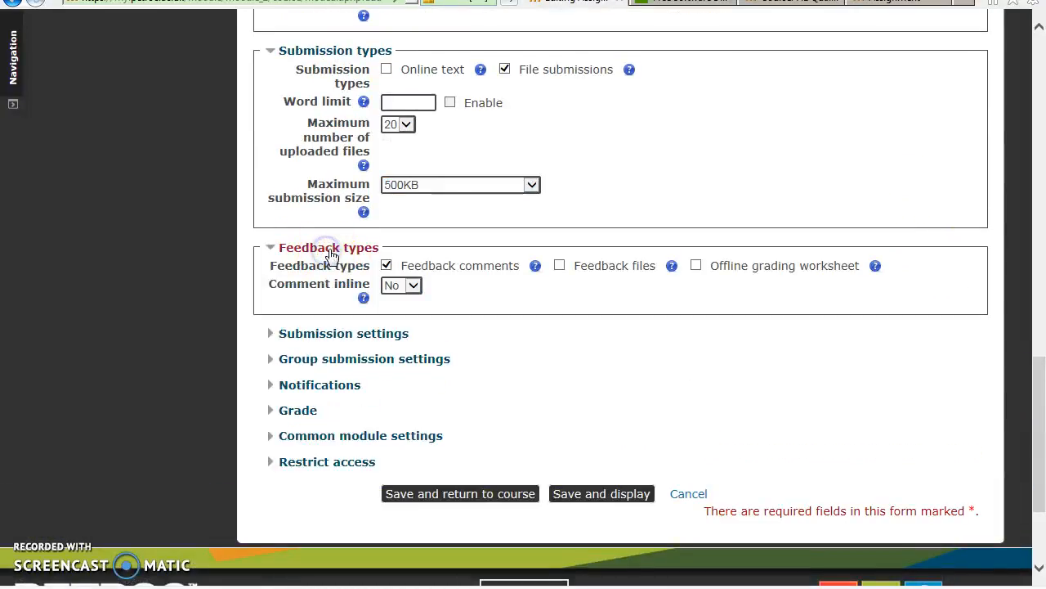
left_click(562, 268)
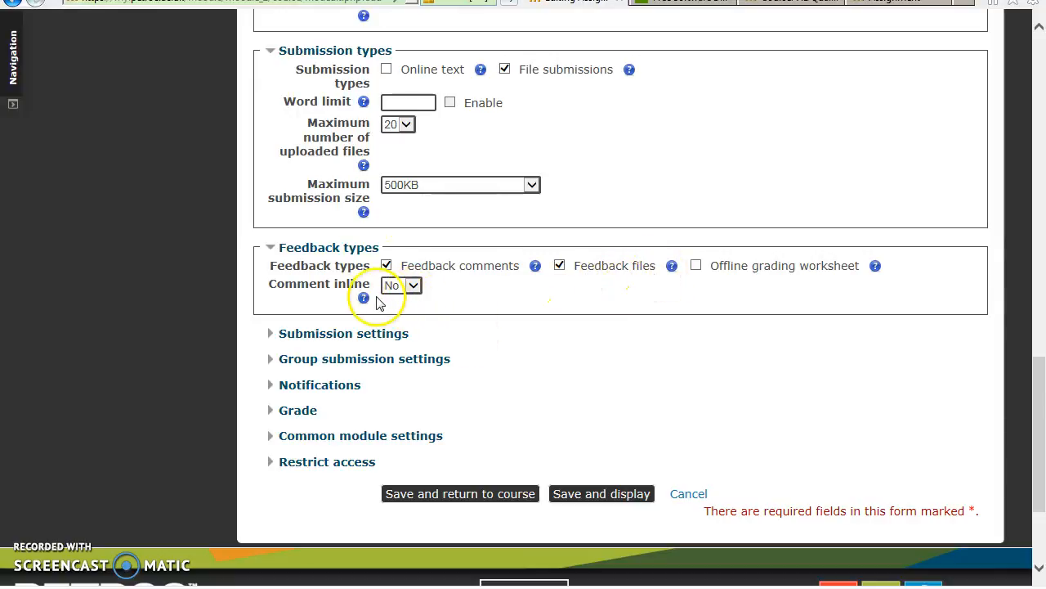
Expand the submission settings and set attempts reopened to Never
left_click(364, 337)
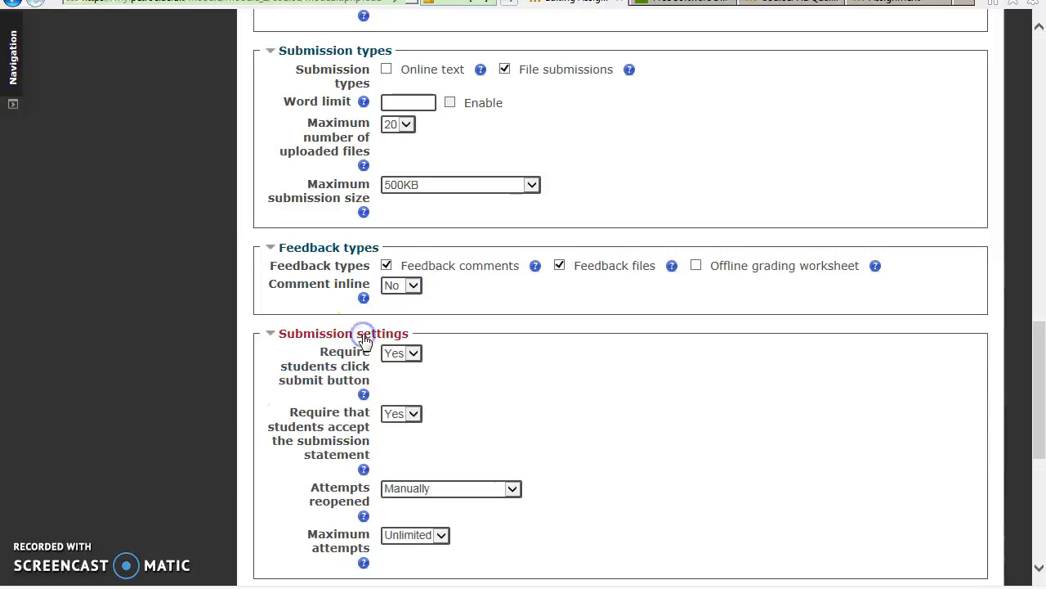
left_click_drag(1039, 341, 1040, 371)
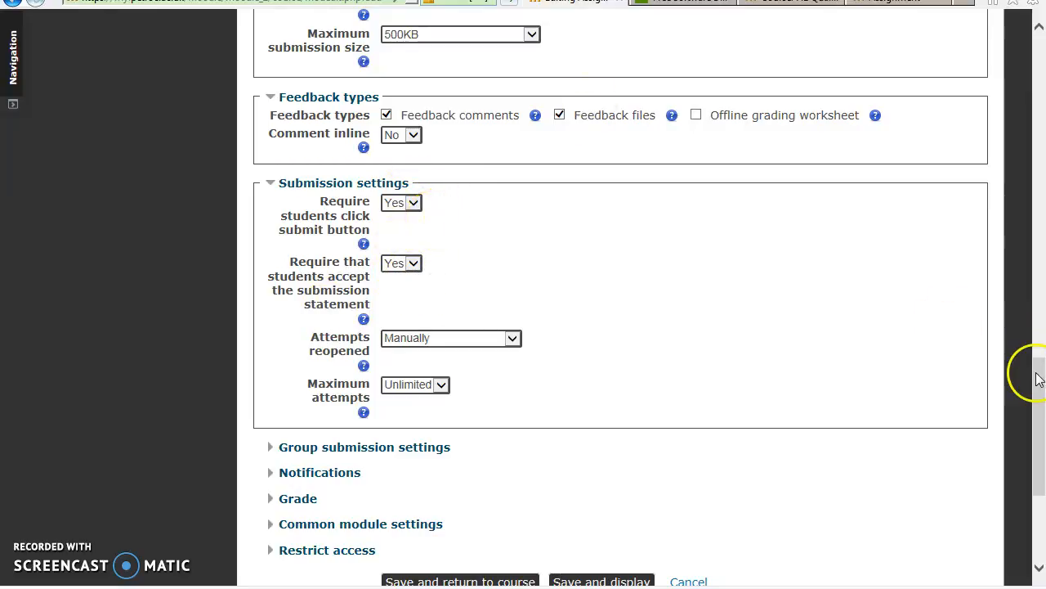
left_click_drag(1043, 377, 1040, 402)
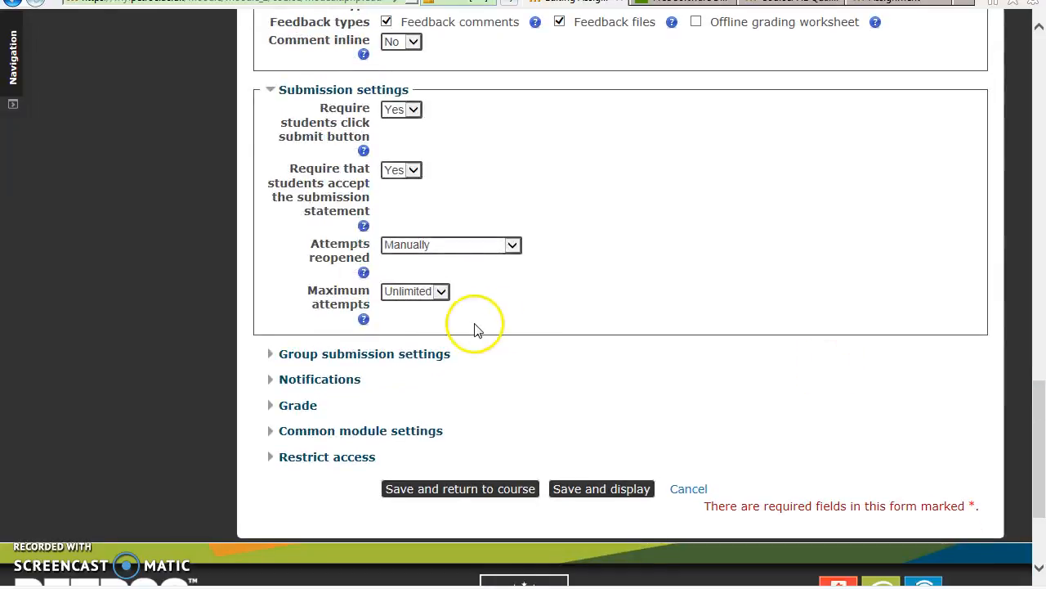
left_click(512, 244)
left_click(426, 232)
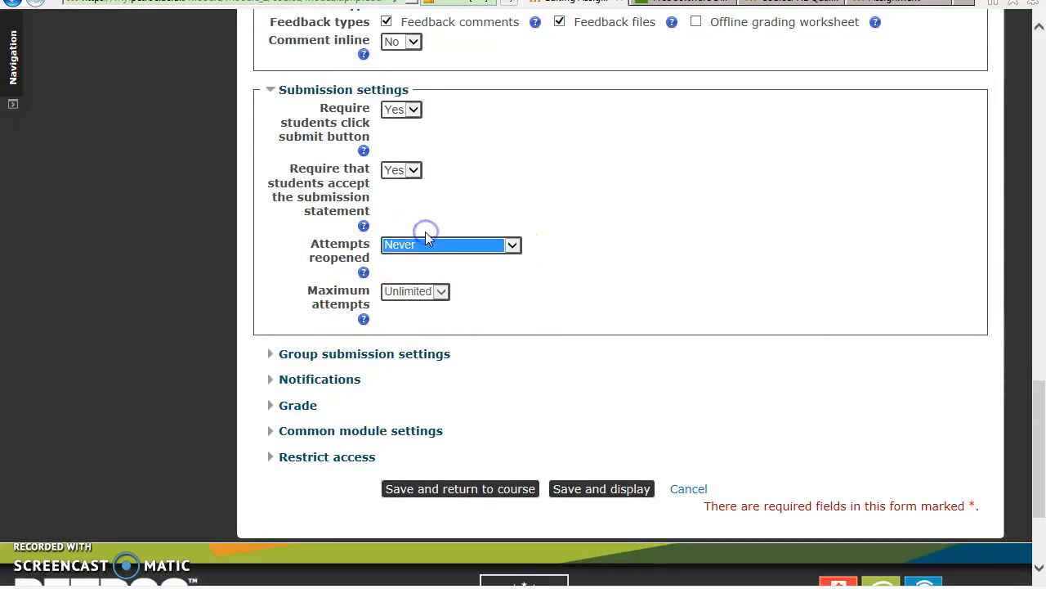
Switch attempts reopened to Manually and limit the maximum attempts to 1
left_click(441, 292)
left_click(512, 245)
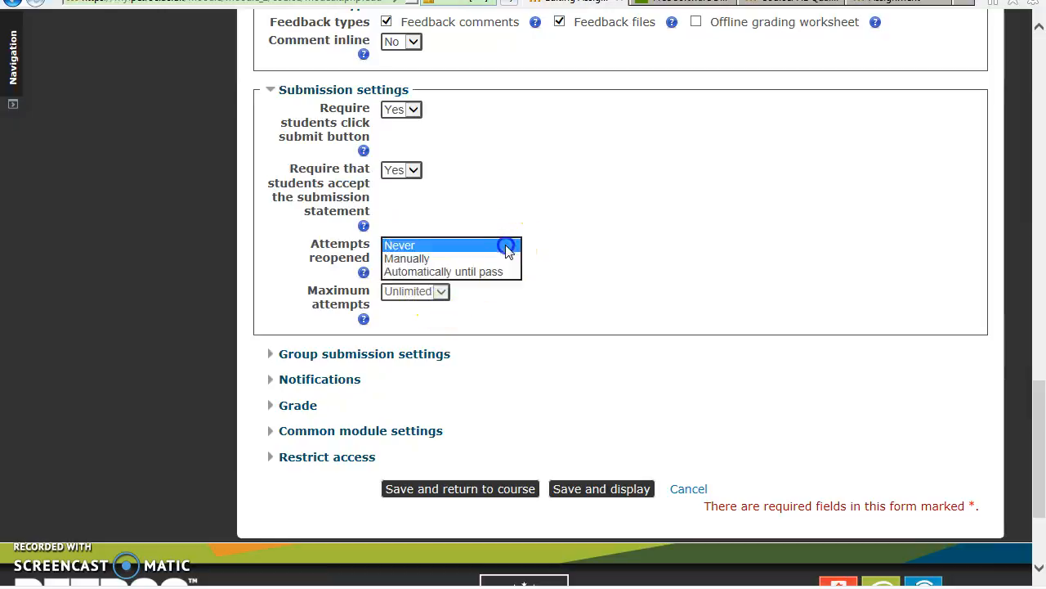
left_click(405, 259)
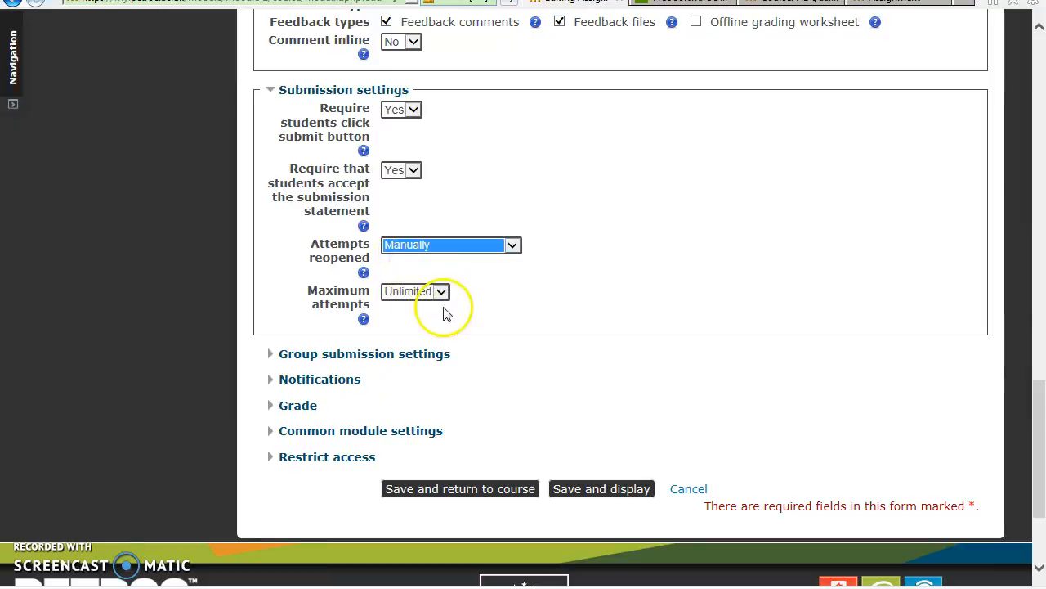
left_click(442, 295)
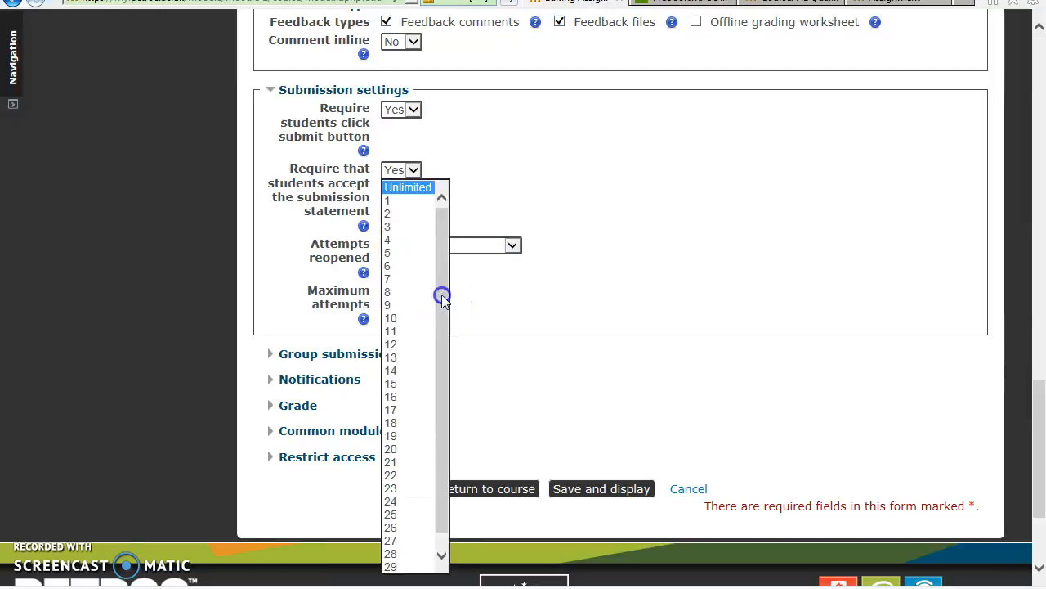
left_click(405, 201)
Set attempts reopened back to Never, keeping the maximum attempts at 1
left_click(511, 244)
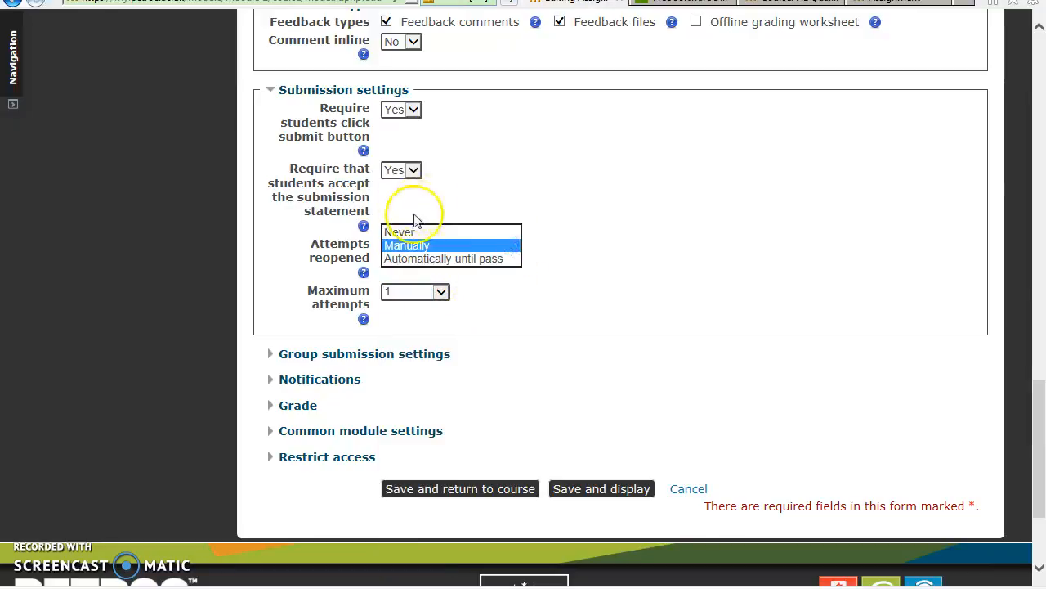
left_click(406, 229)
left_click(561, 301)
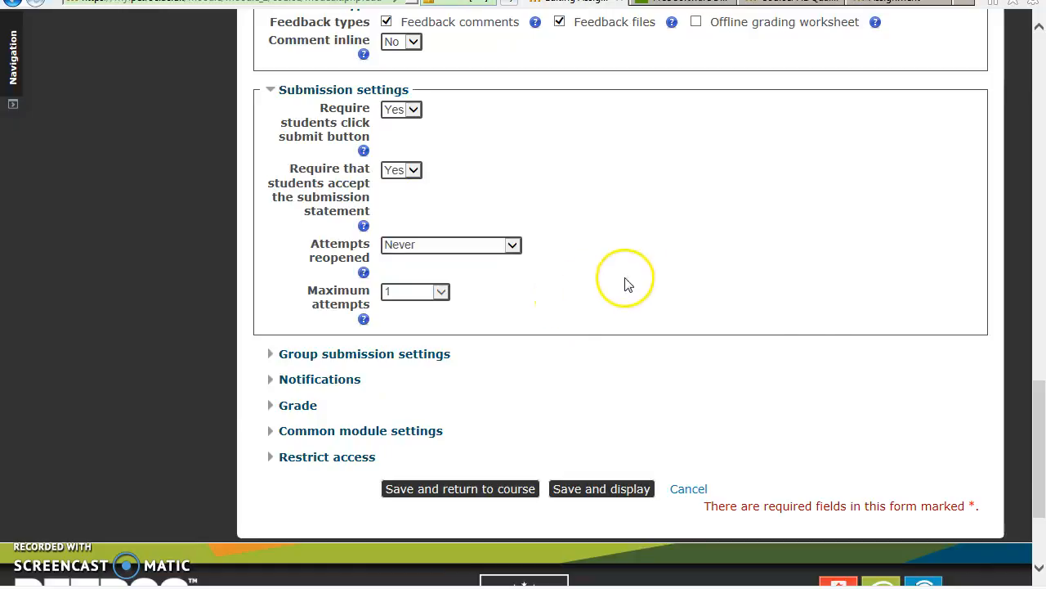
Show all notification options and set notifying graders about submissions to No
left_click(1040, 535)
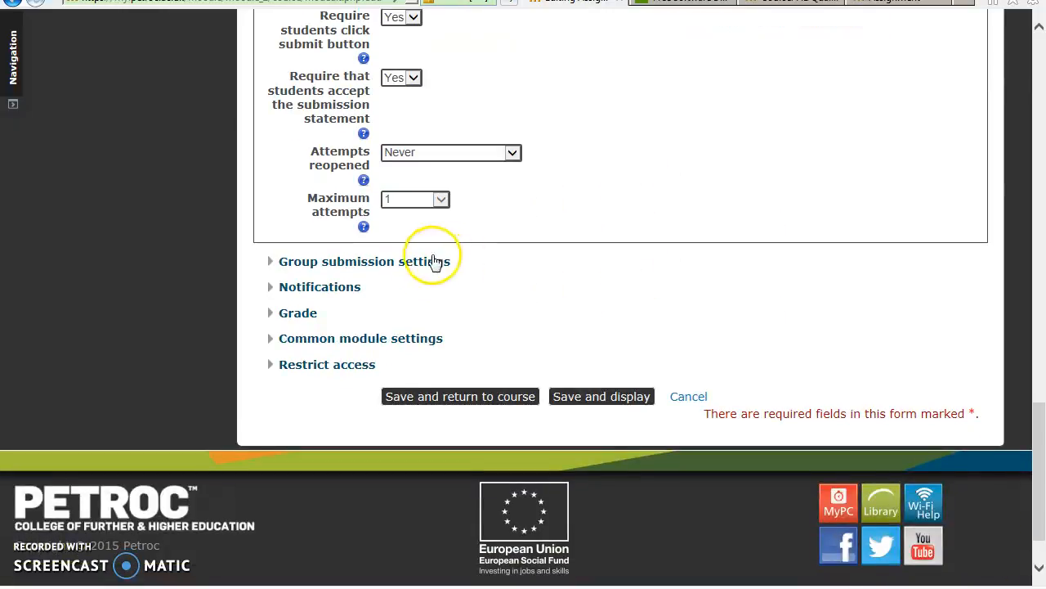
left_click(324, 287)
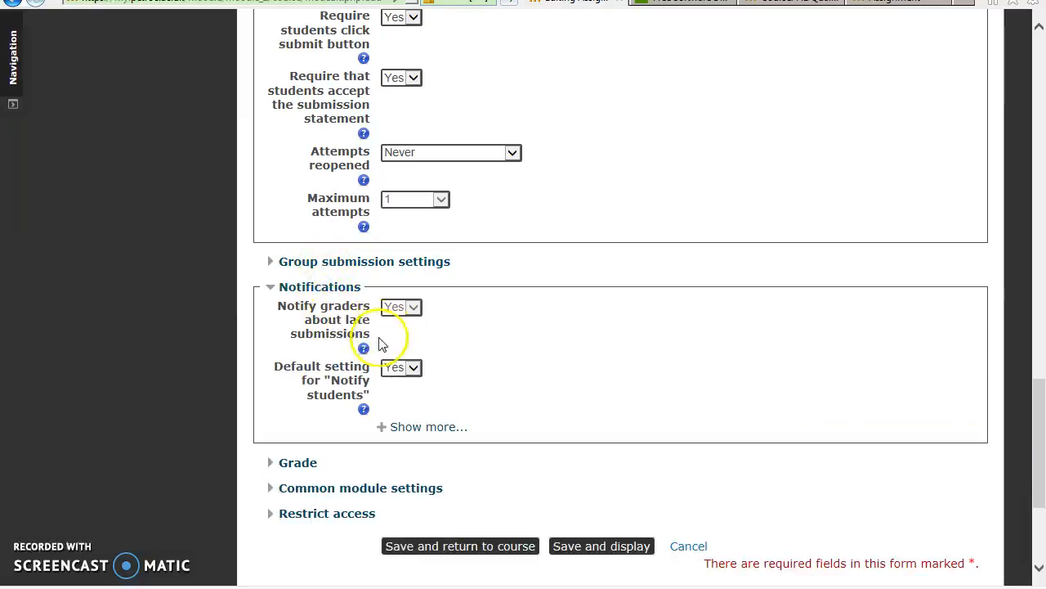
left_click(405, 426)
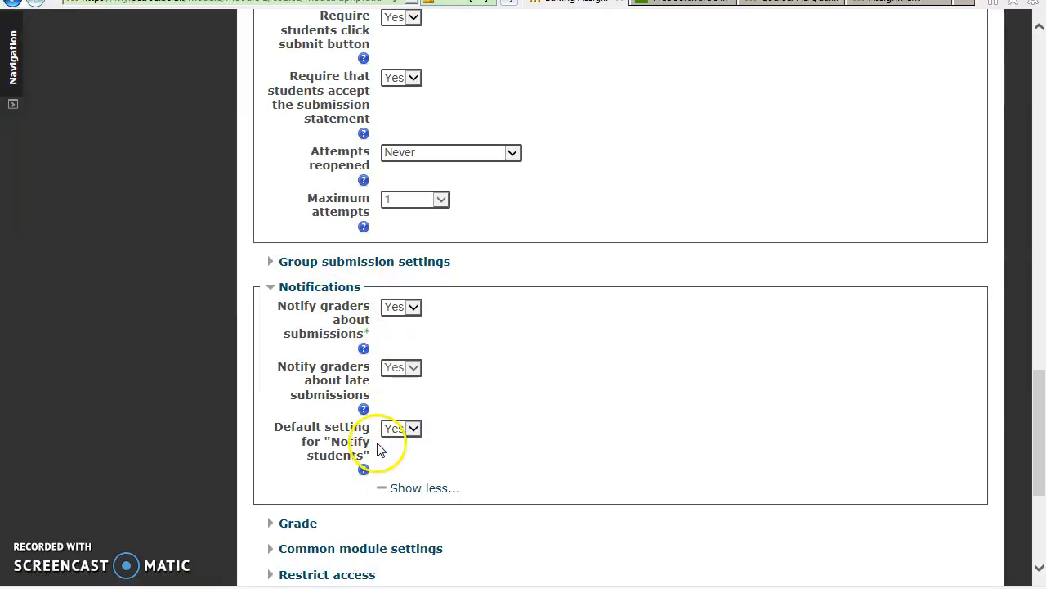
left_click(346, 332)
left_click(408, 307)
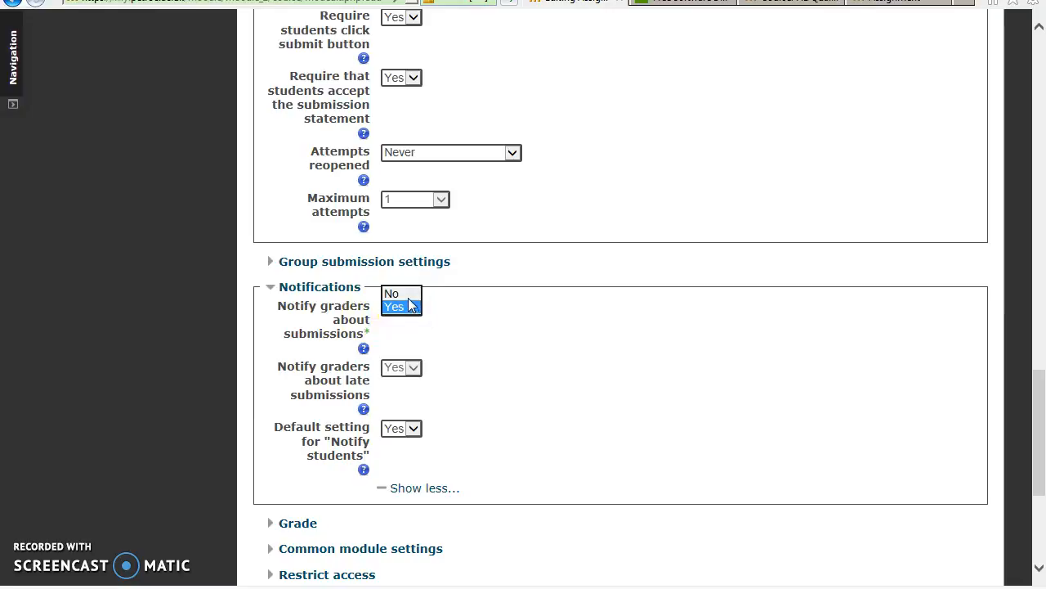
left_click(397, 294)
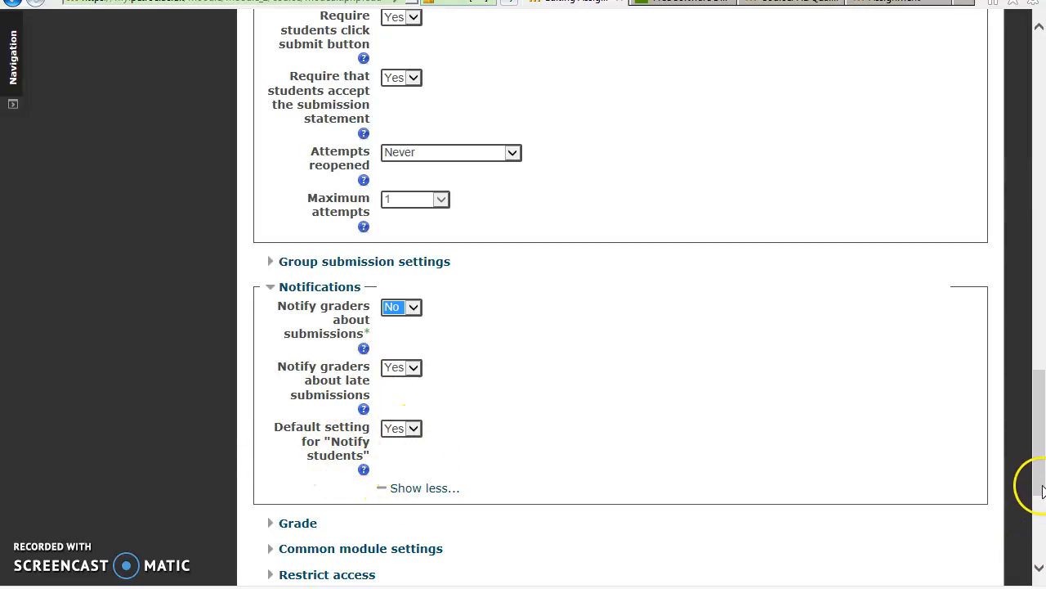
Expand the grade settings and choose Point as the grade type
scroll(1042, 490, "down", 2)
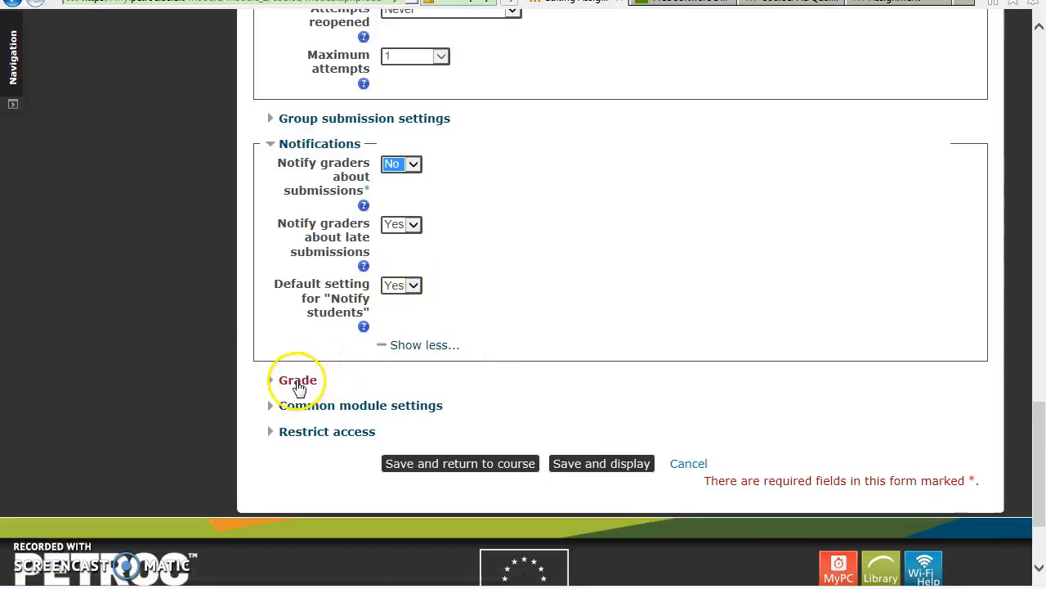
left_click(299, 381)
scroll(1042, 454, "down", 3)
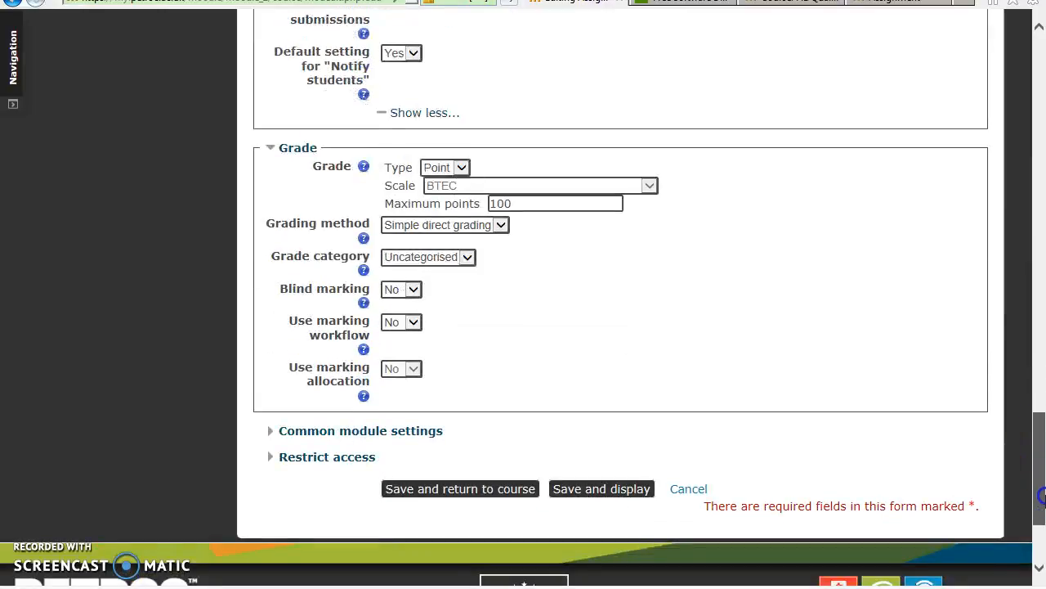
left_click(461, 169)
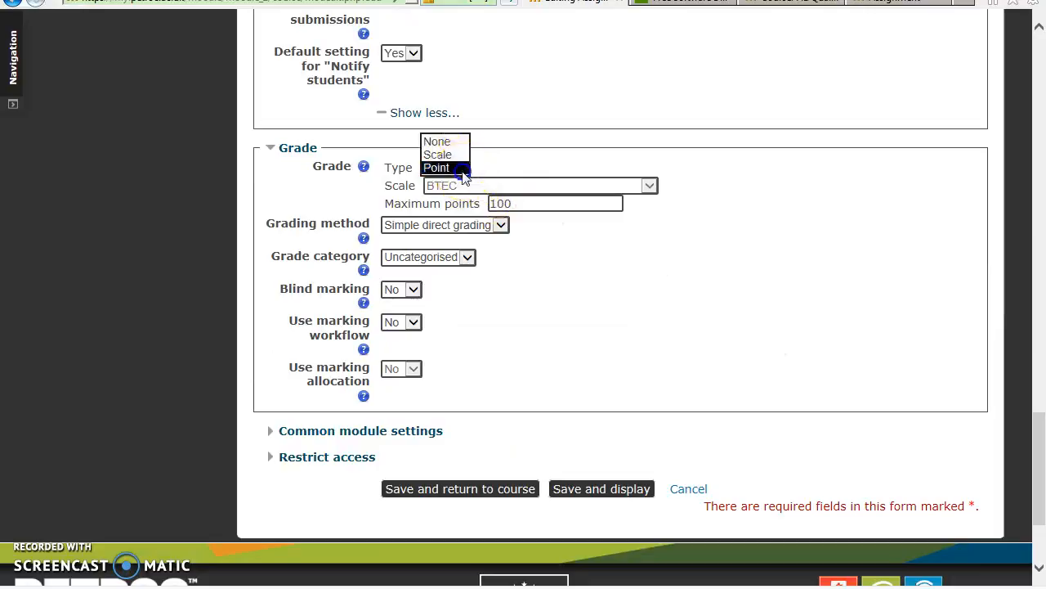
left_click(463, 168)
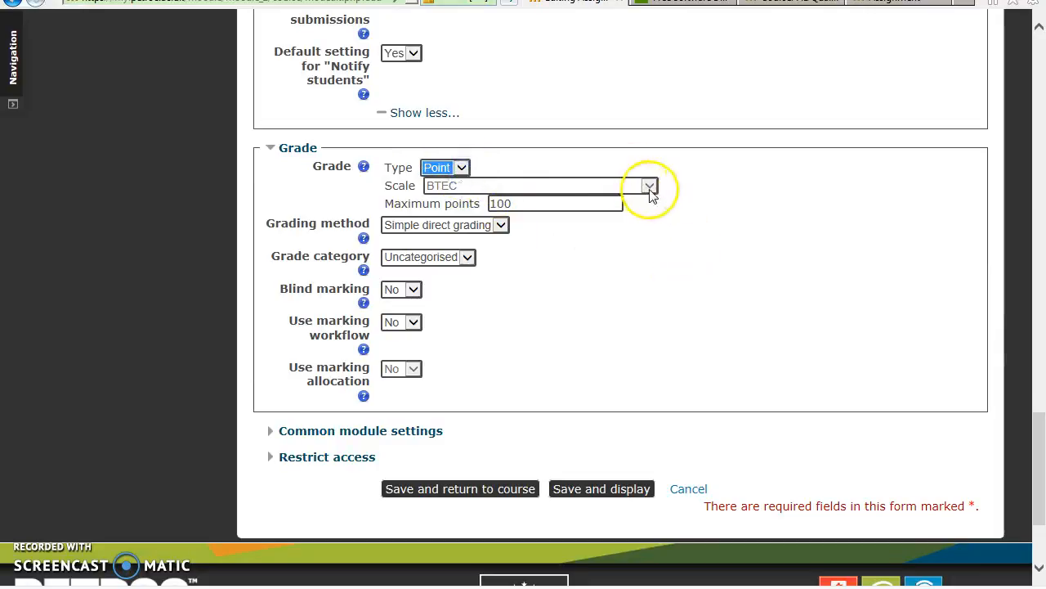
Check the grading method and grade category options, keeping Simple direct grading and Uncategorised, and set blind marking to Yes
left_click(502, 226)
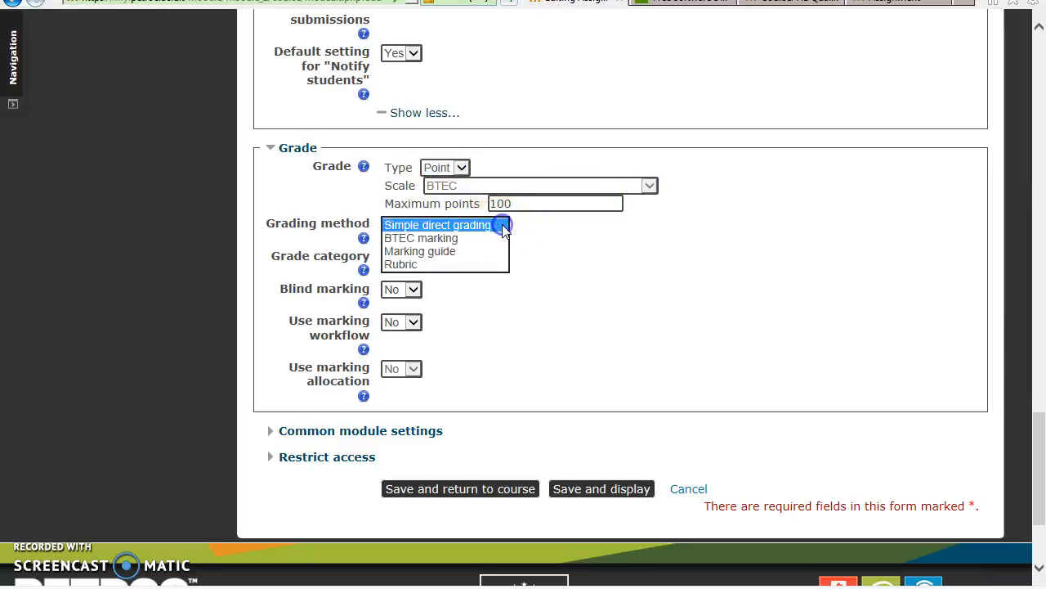
left_click(554, 263)
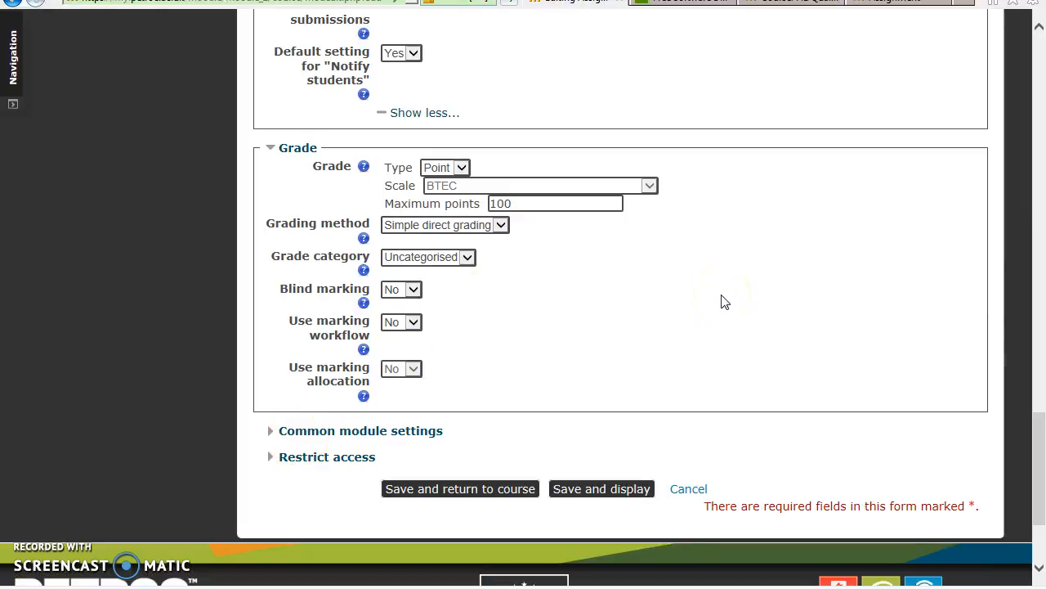
left_click(471, 261)
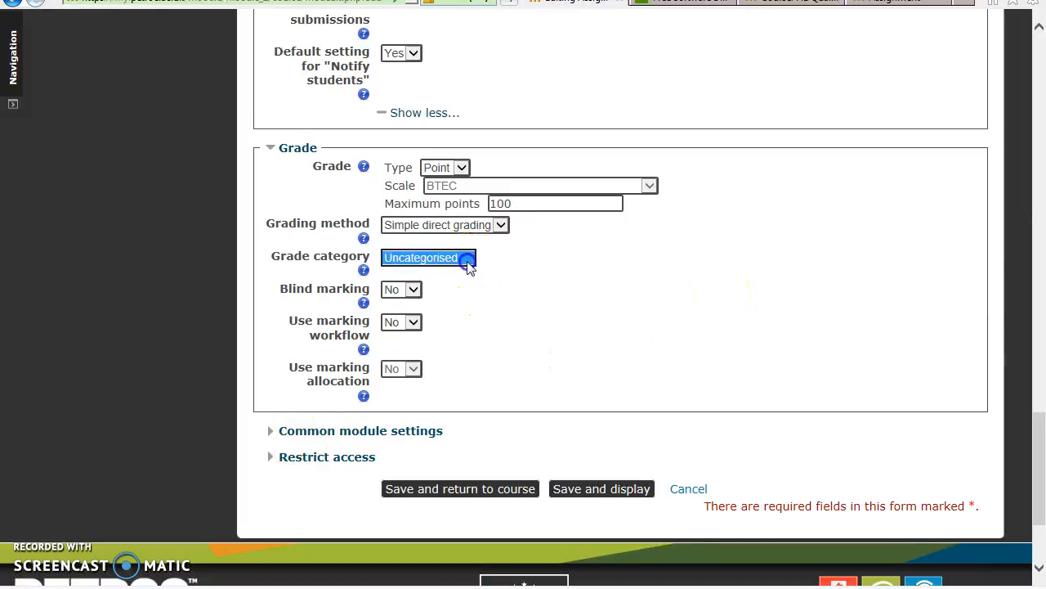
left_click(411, 296)
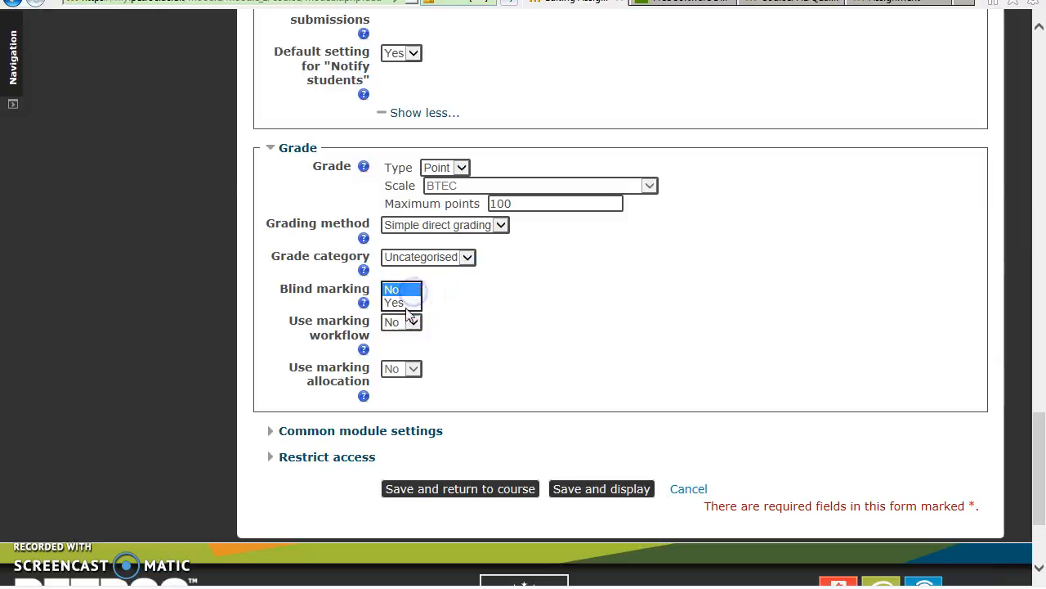
left_click(398, 303)
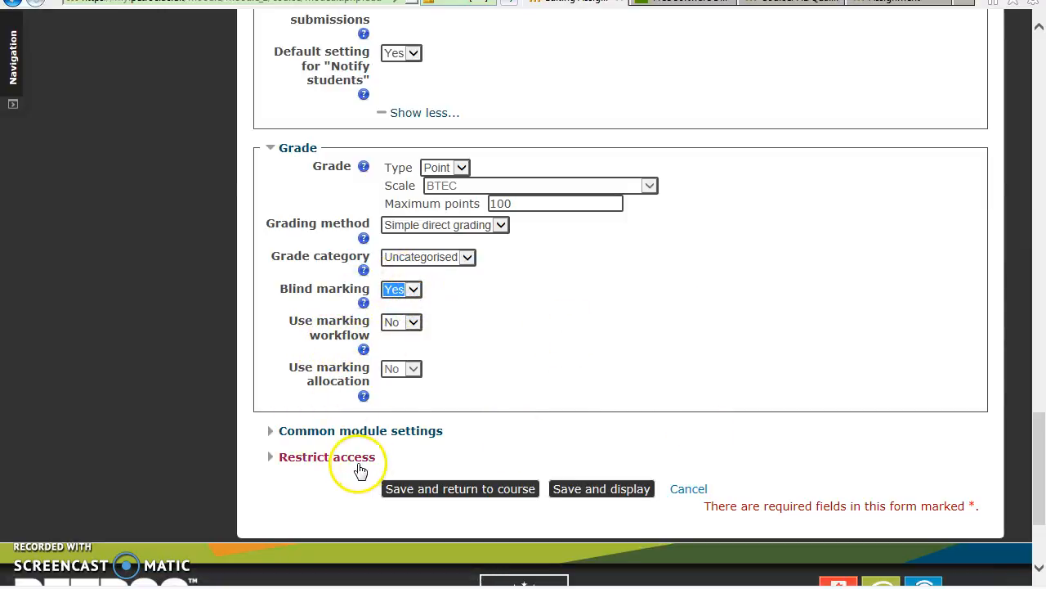
Expand the common module settings and the restrict access settings to review their options
left_click(330, 434)
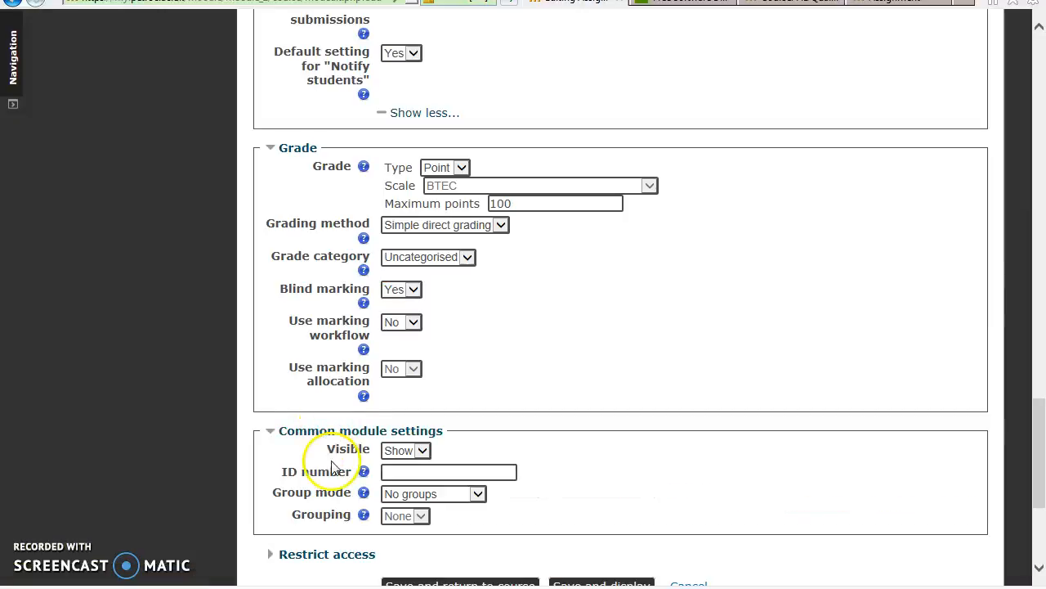
left_click_drag(1038, 470, 1038, 519)
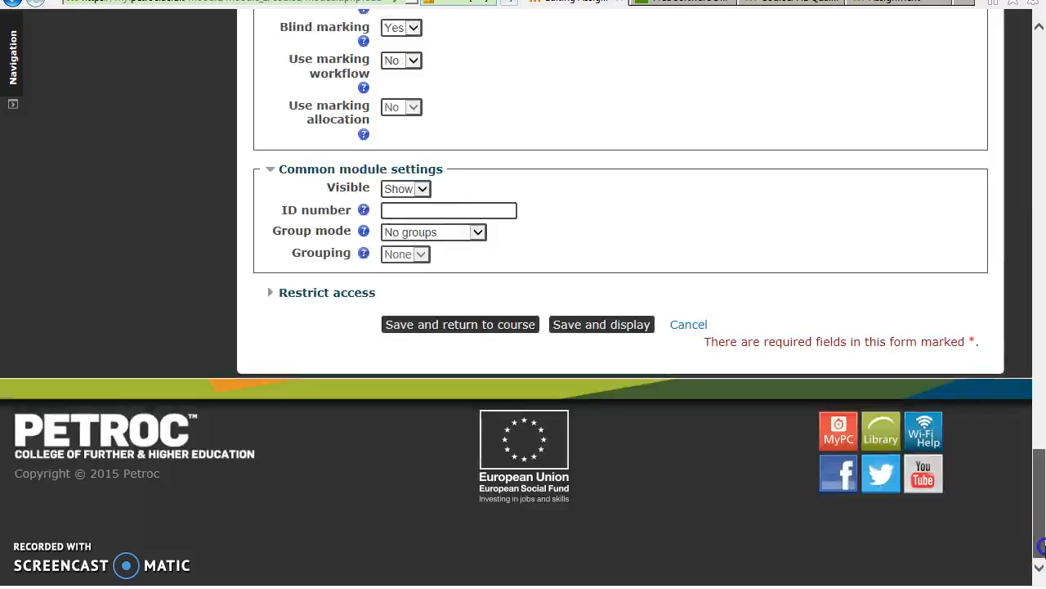
left_click(347, 296)
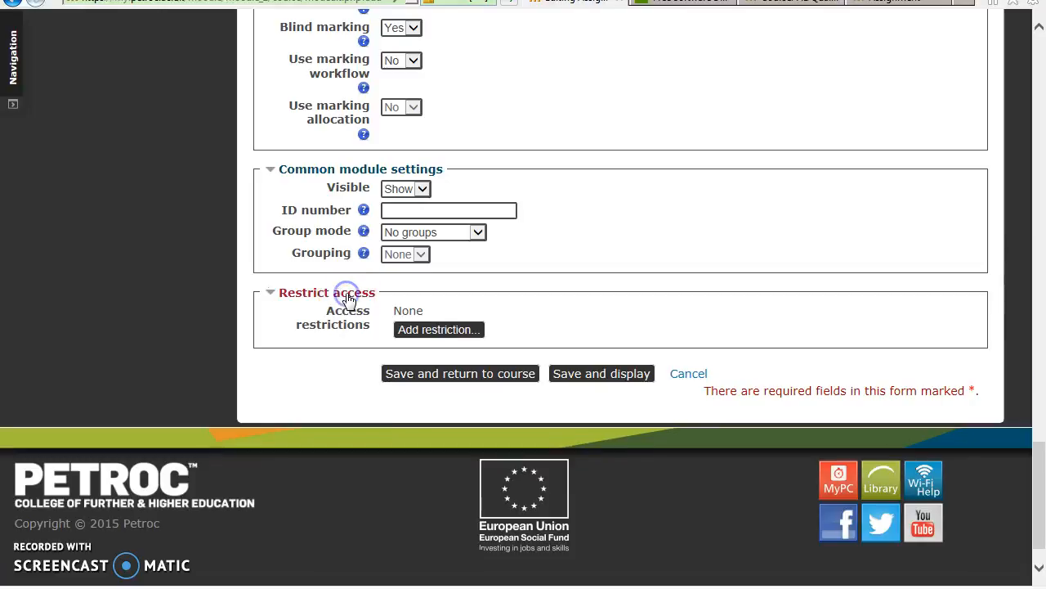
Save the assignment, return to the course and view the Assessment section containing NORD1026 Understanding Sustainable Communities Assignment 2
left_click(470, 381)
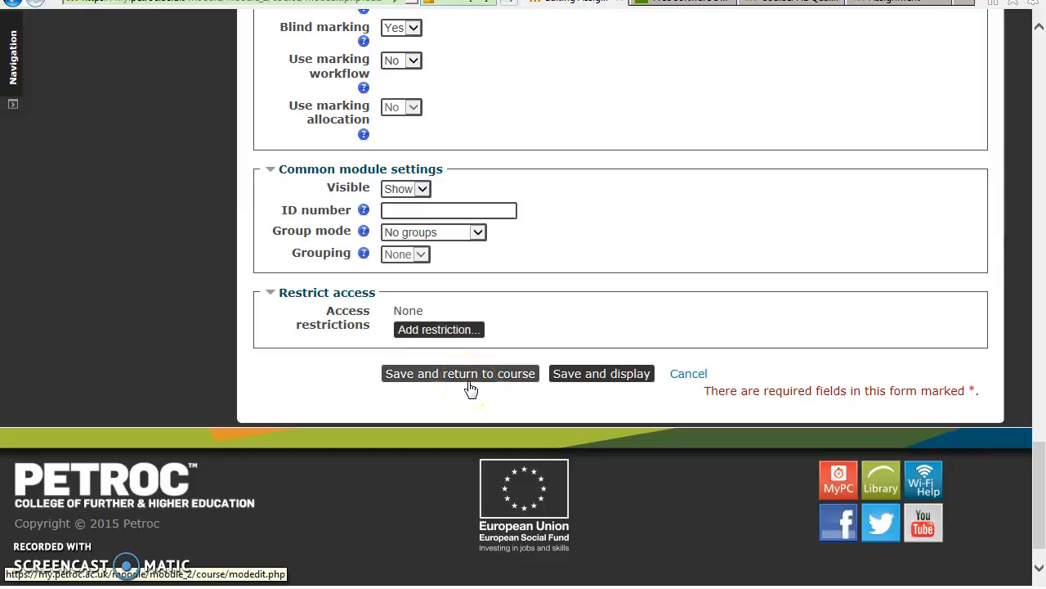
left_click(472, 381)
left_click(471, 381)
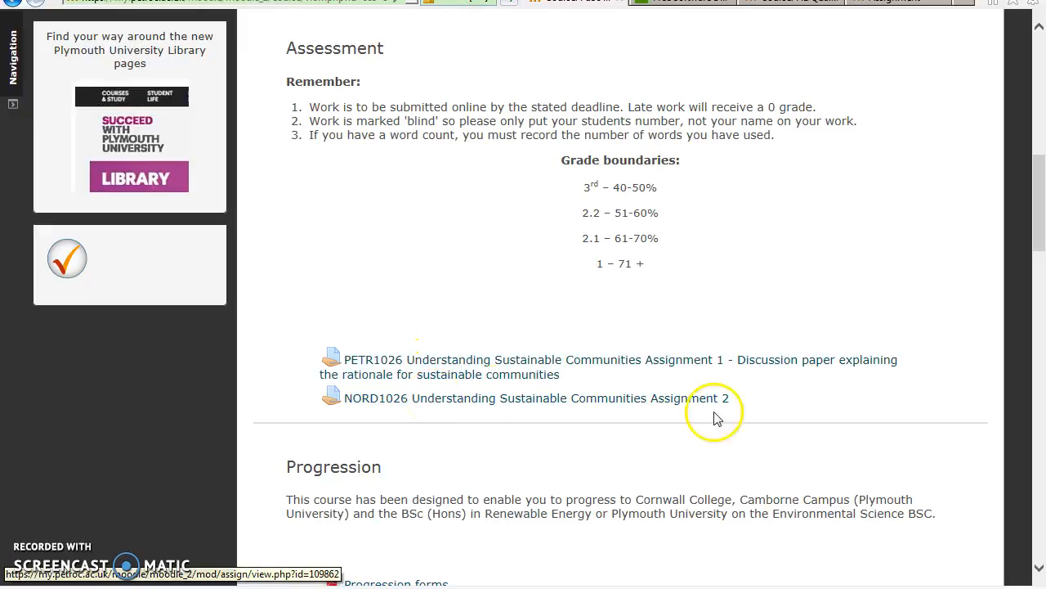
left_click_drag(1042, 241, 1044, 225)
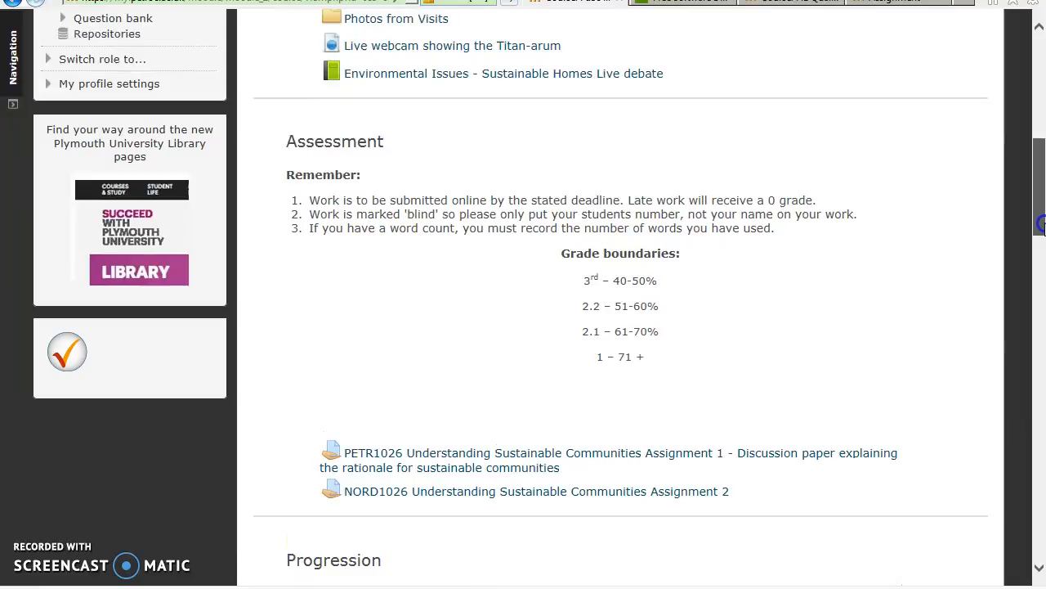